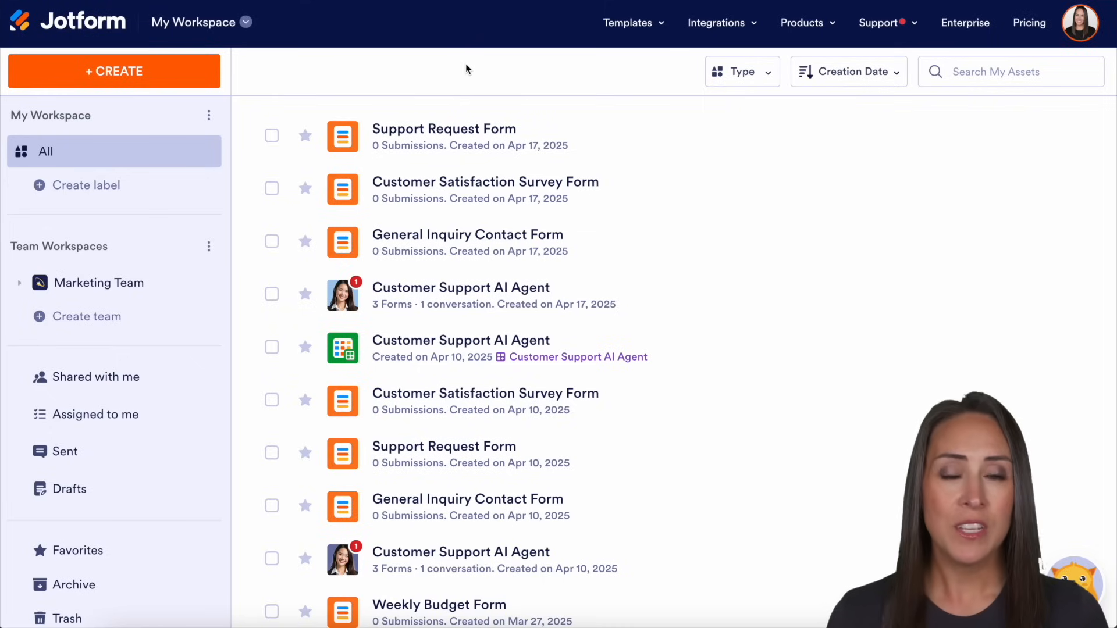
Open the My Agents area and start creating a new AI agent from a template
left_click(246, 22)
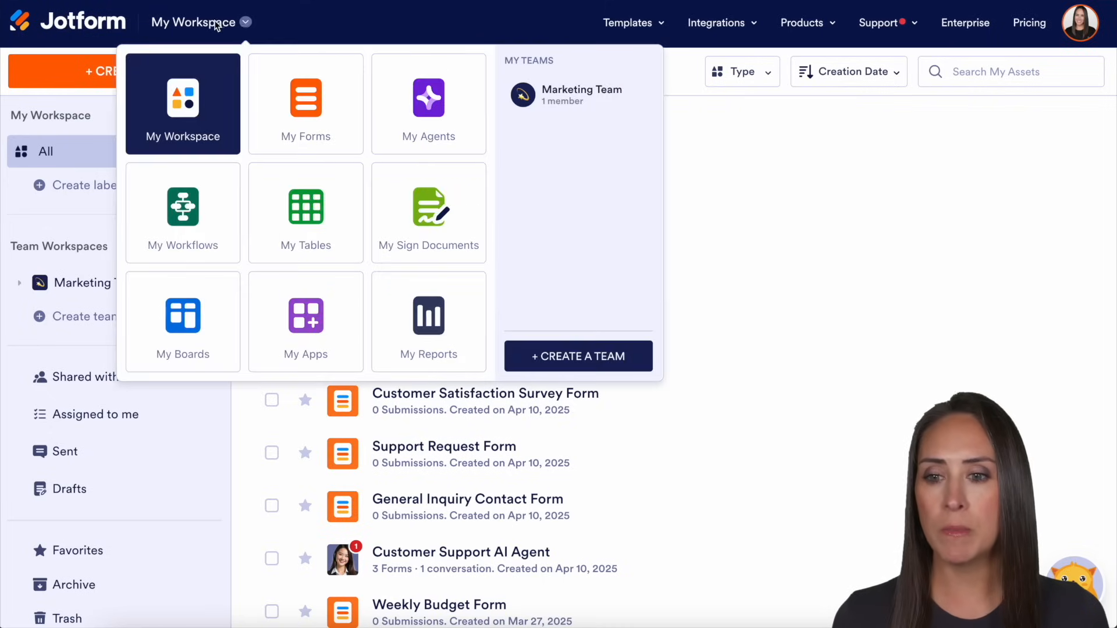
left_click(444, 111)
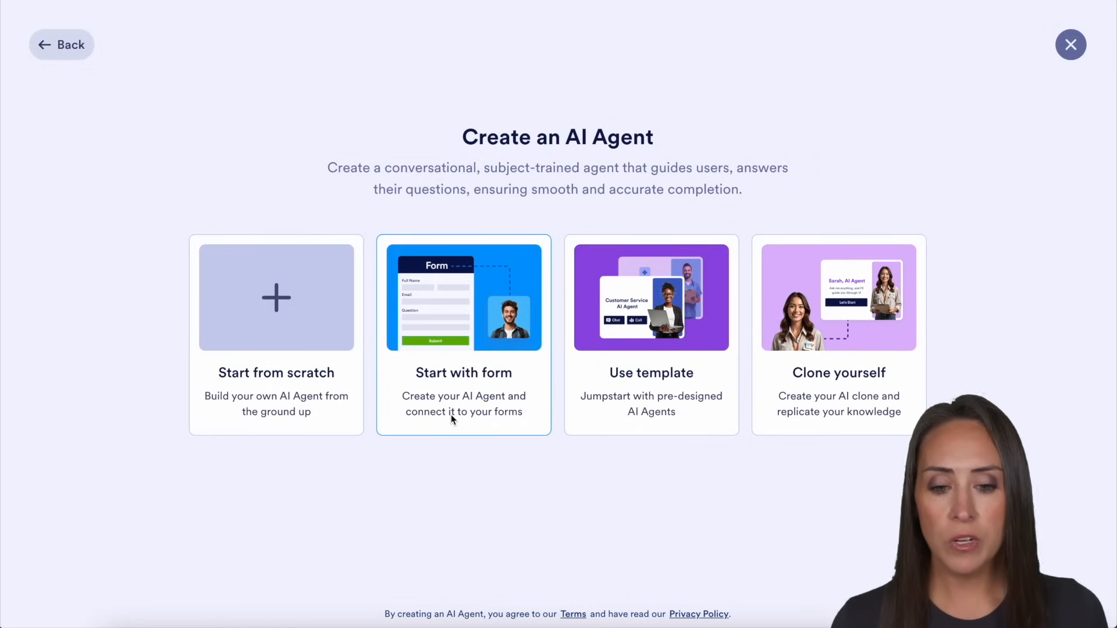
left_click(618, 375)
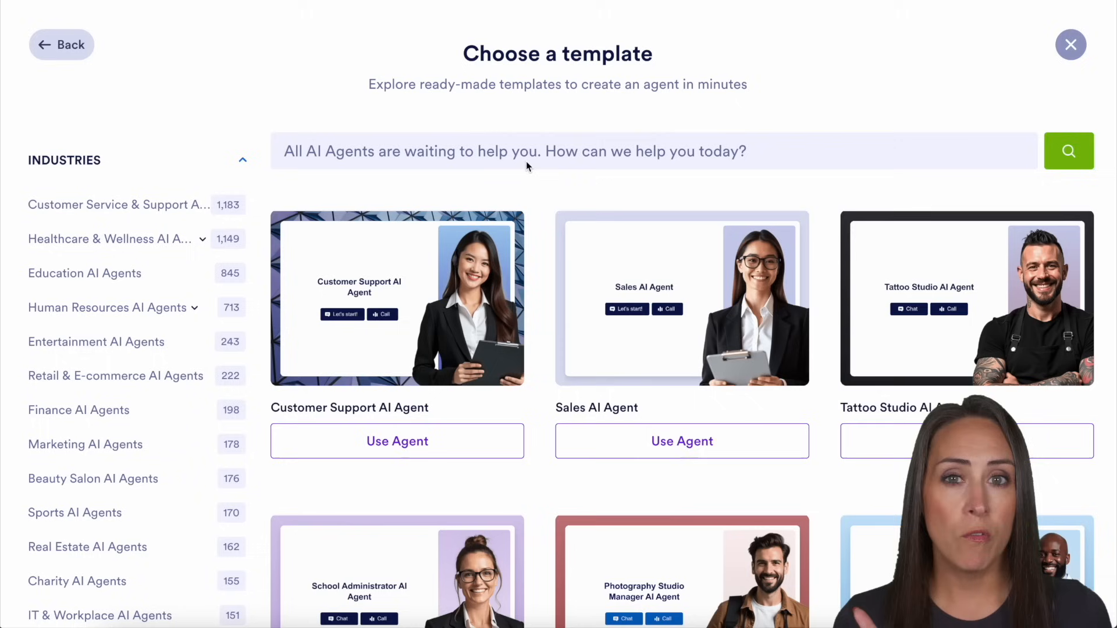
Explore the template gallery's industry, type and language filters, and create the agent from the Sales AI Agent template
scroll(185, 189, "down", 2)
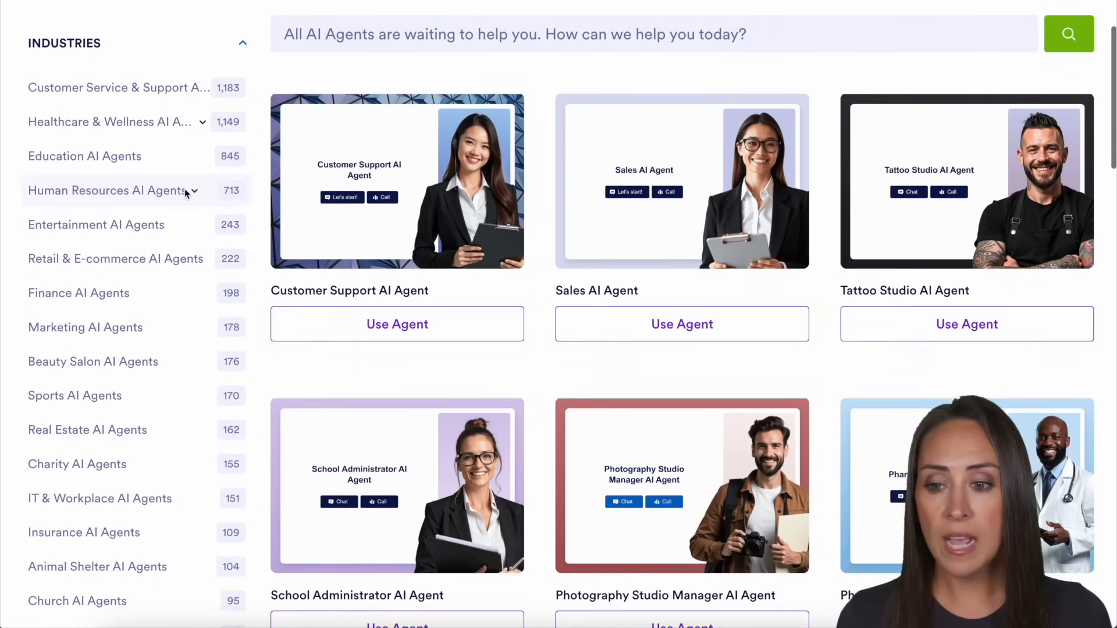
scroll(185, 190, "down", 10)
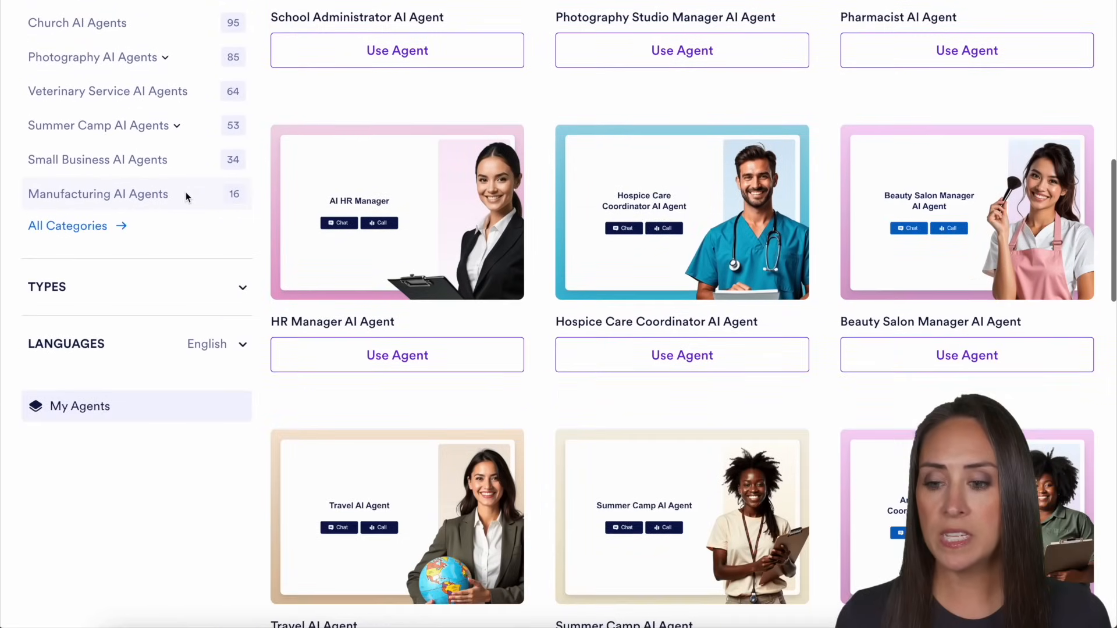
left_click(190, 283)
scroll(190, 283, "down", 7)
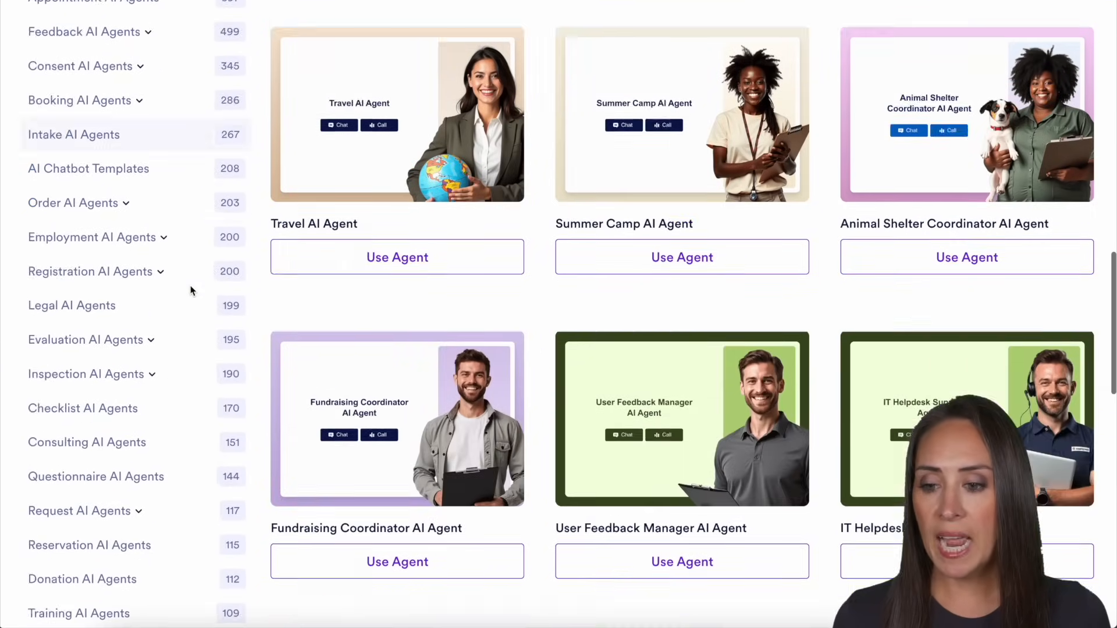
scroll(191, 291, "down", 17)
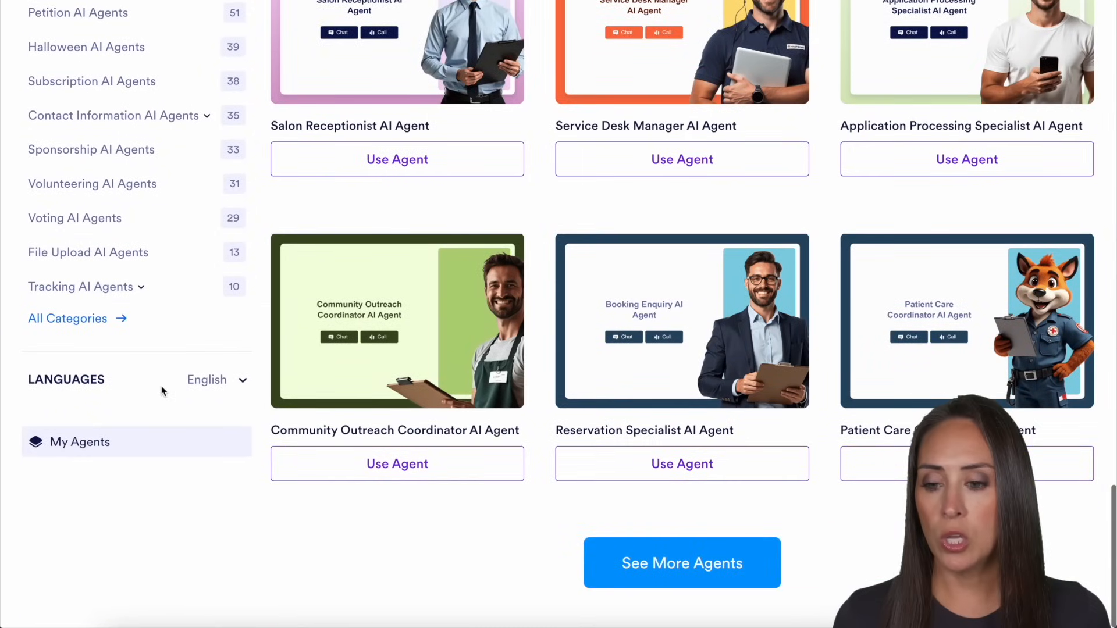
left_click(161, 386)
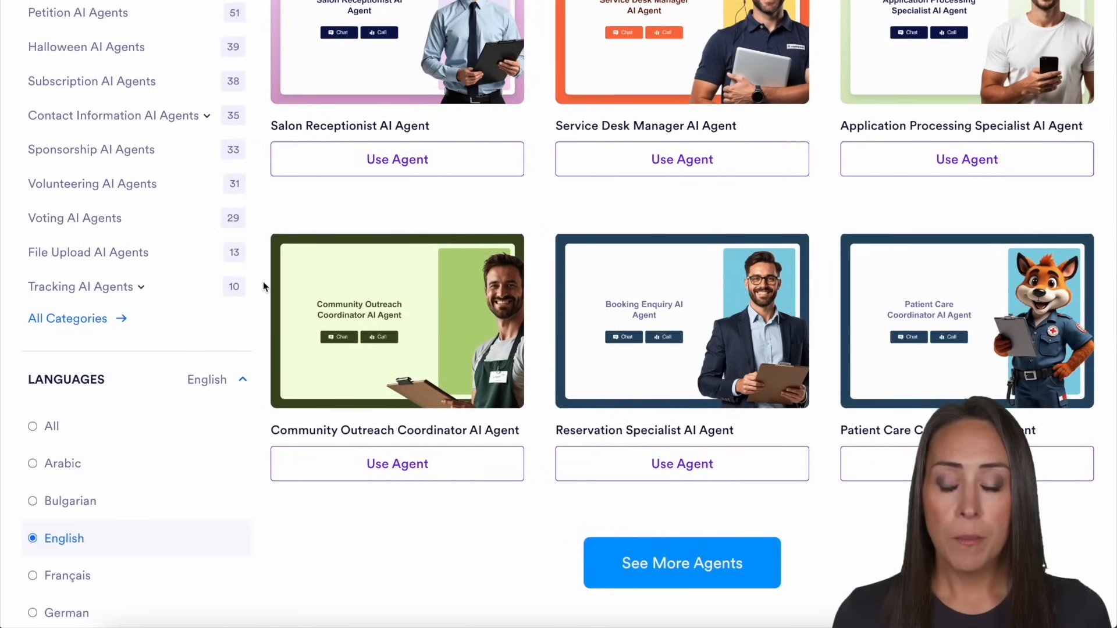
scroll(262, 282, "up", 10)
scroll(258, 285, "up", 15)
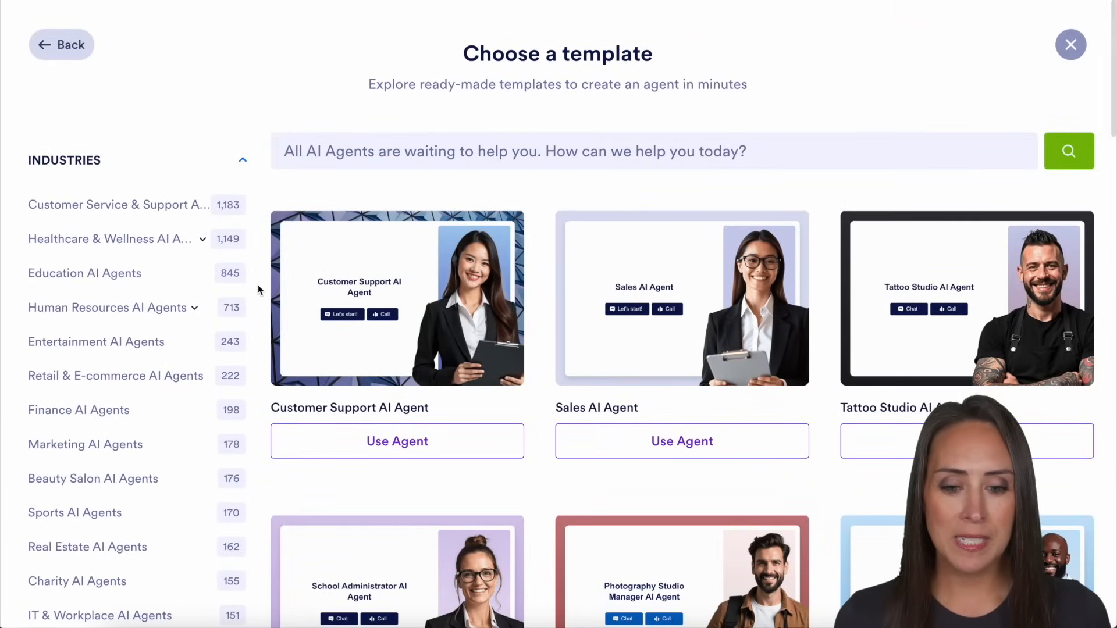
left_click(726, 449)
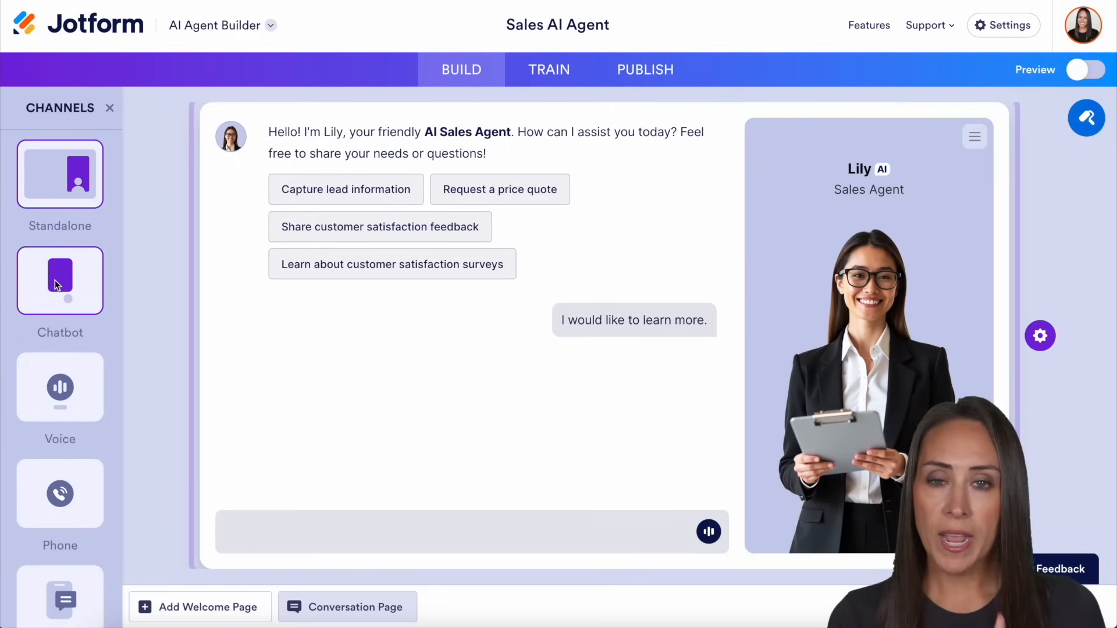
Open the agent designer and look through the ready-made avatars in the gallery
left_click(1086, 120)
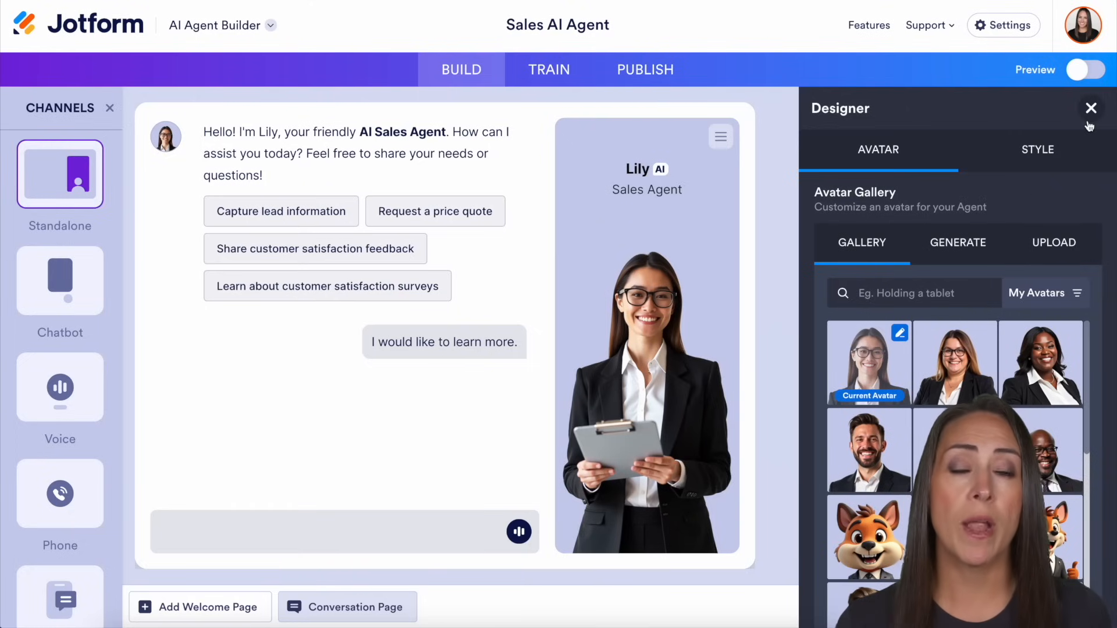
scroll(954, 430, "down", 3)
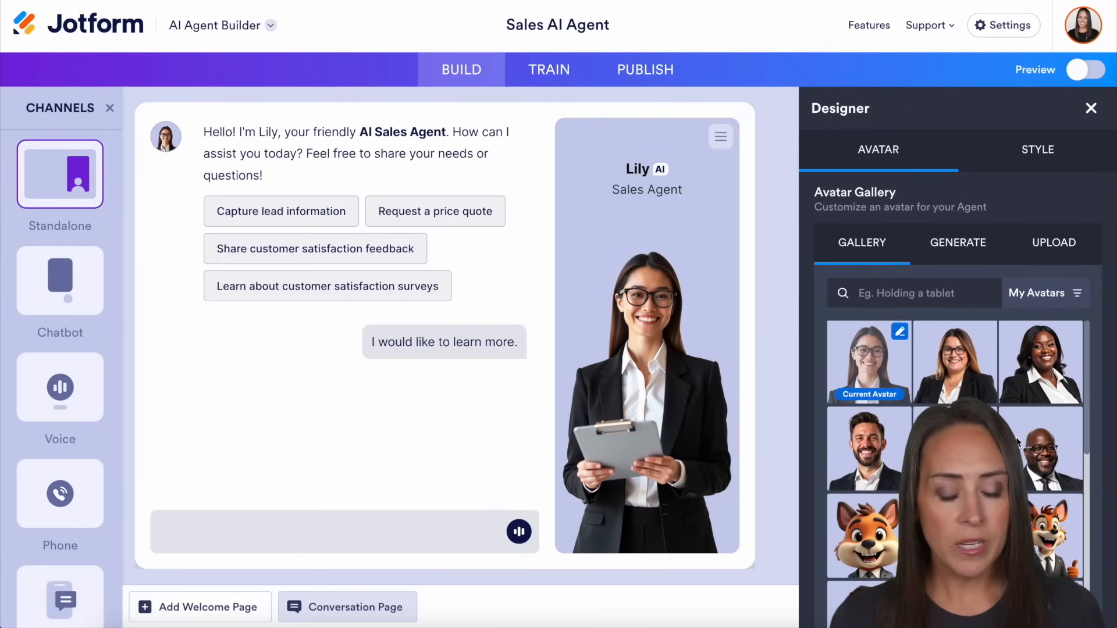
scroll(954, 430, "down", 5)
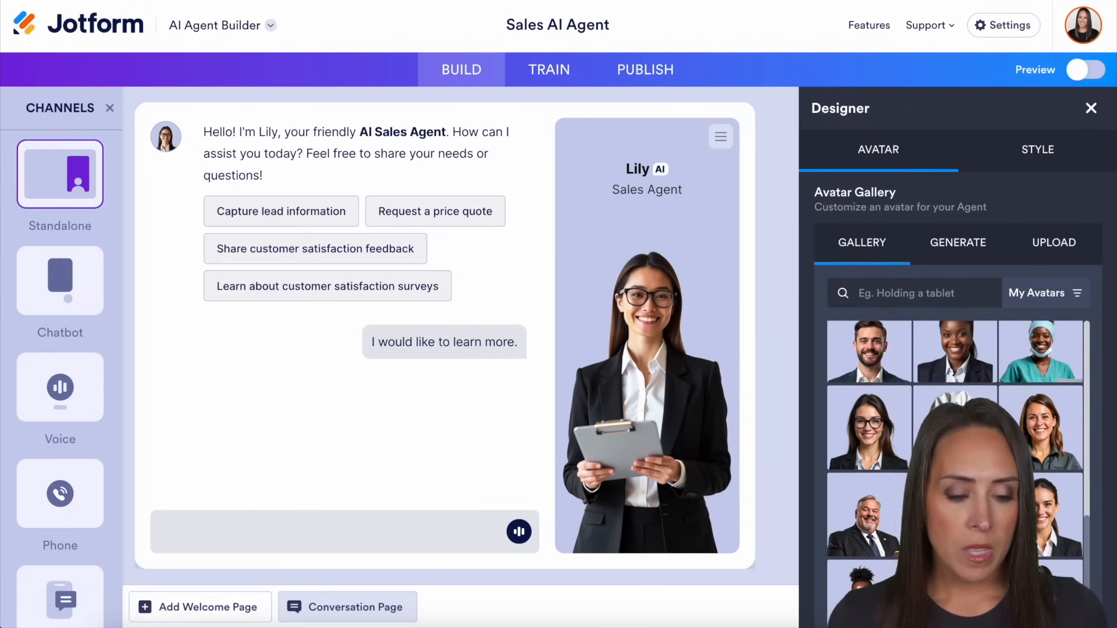
scroll(954, 431, "up", 8)
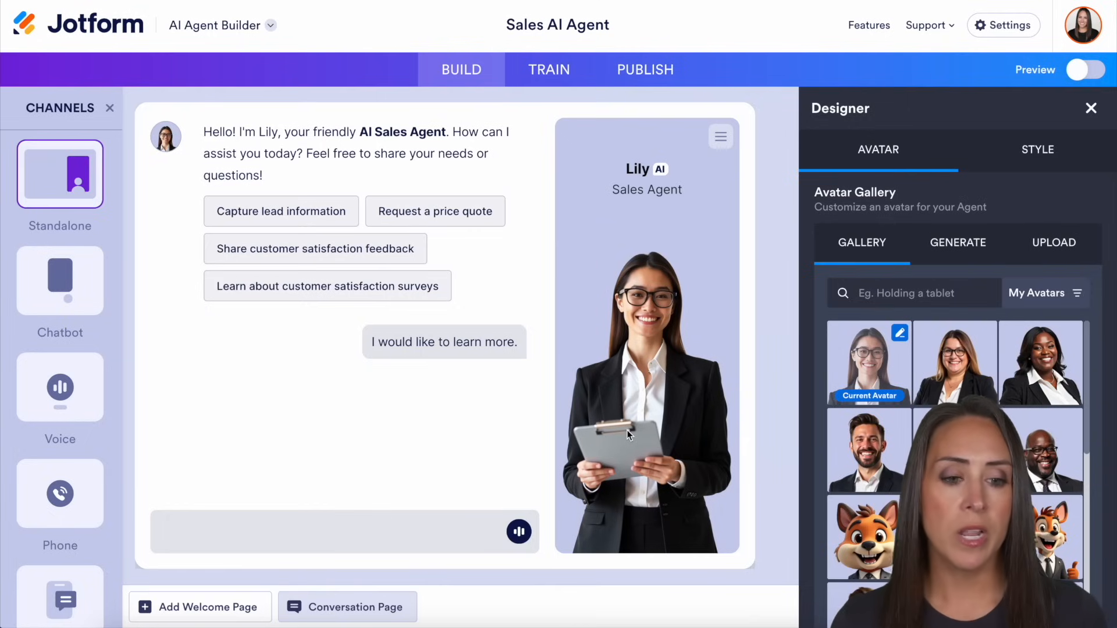
Generate a new avatar after adding "red" before "suit" in the sales representative description
left_click(965, 241)
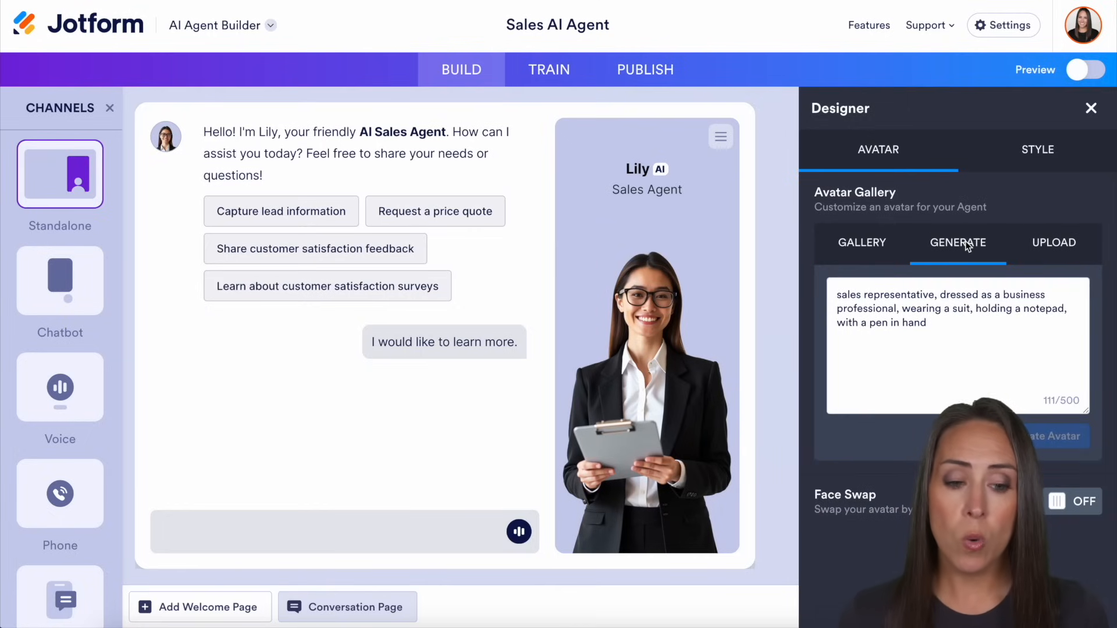
left_click(931, 309)
type("red")
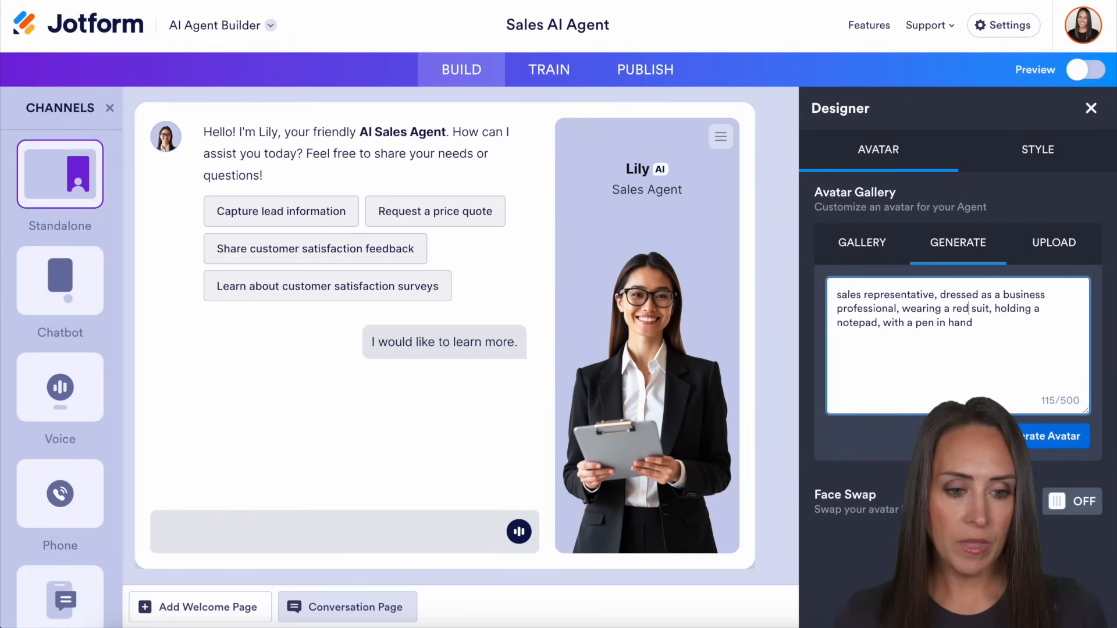
key("Return")
key("BackSpace")
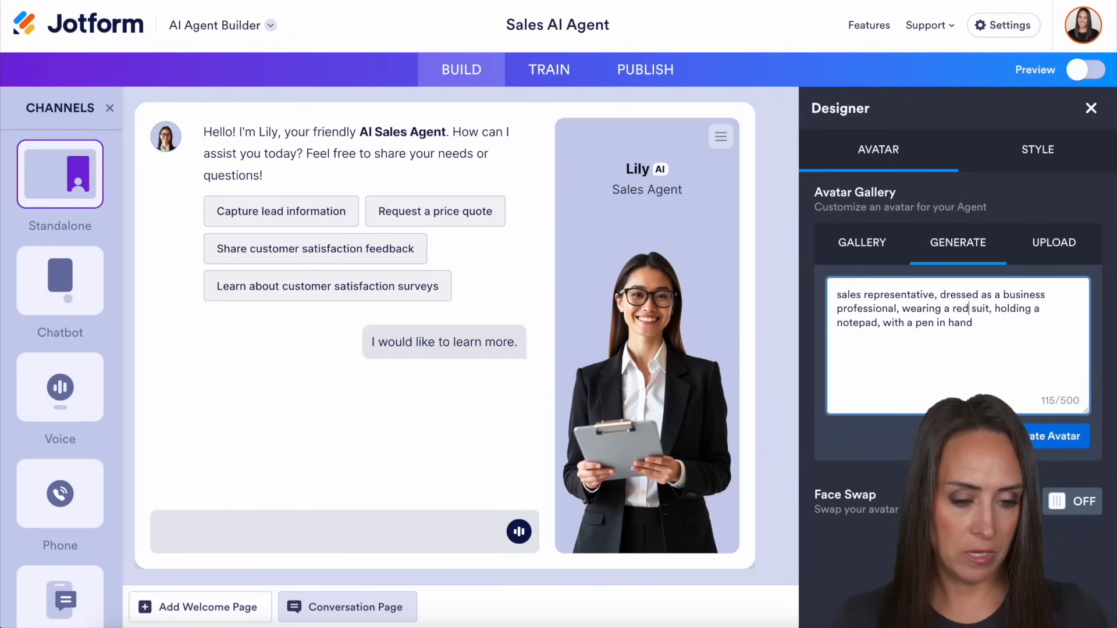
left_click(1074, 438)
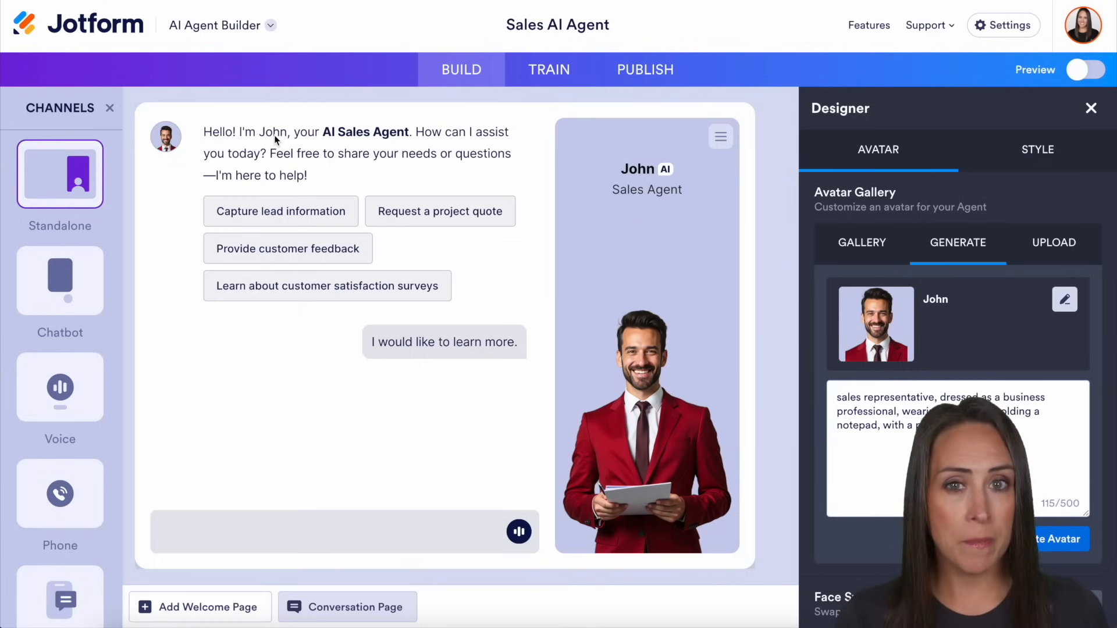
Check the avatar upload option, and apply the gallery avatar of the woman with glasses and a clipboard
left_click(1075, 244)
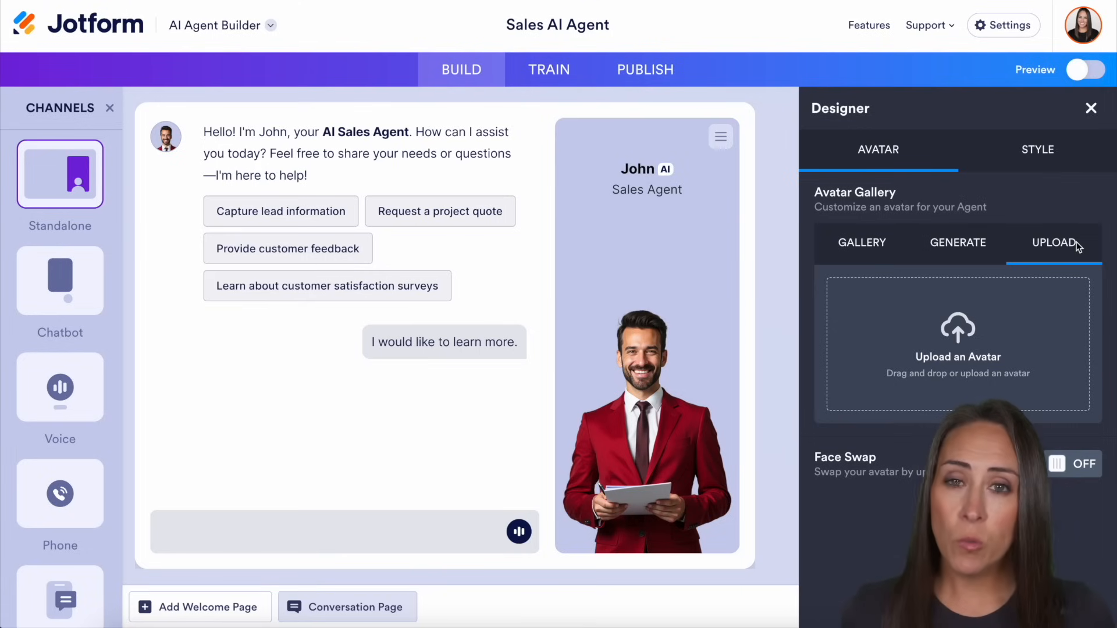
left_click(848, 240)
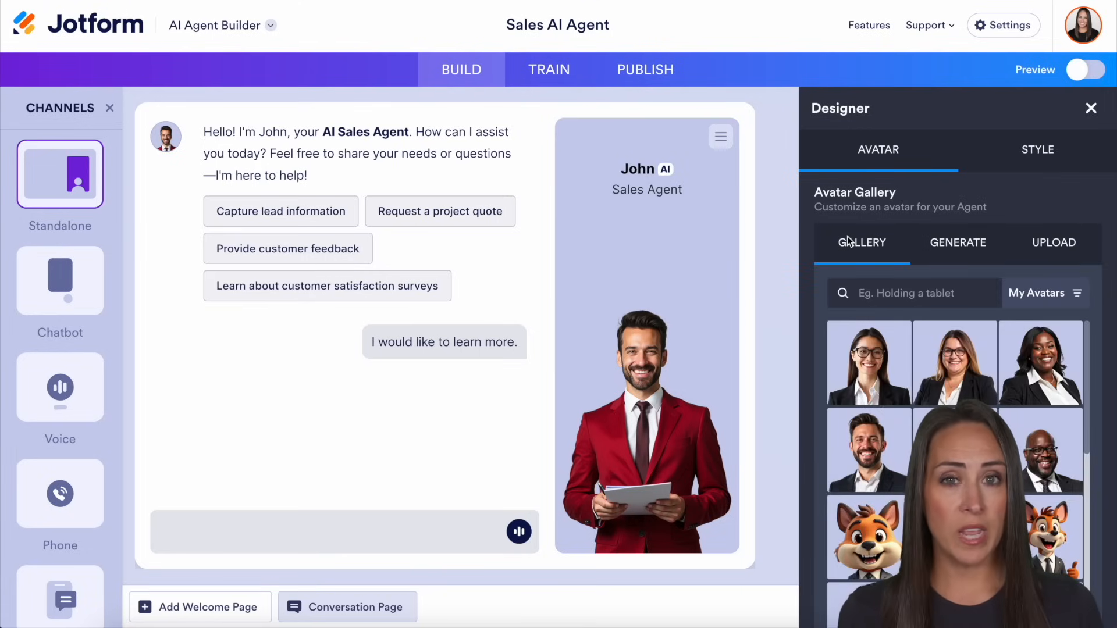
left_click(868, 361)
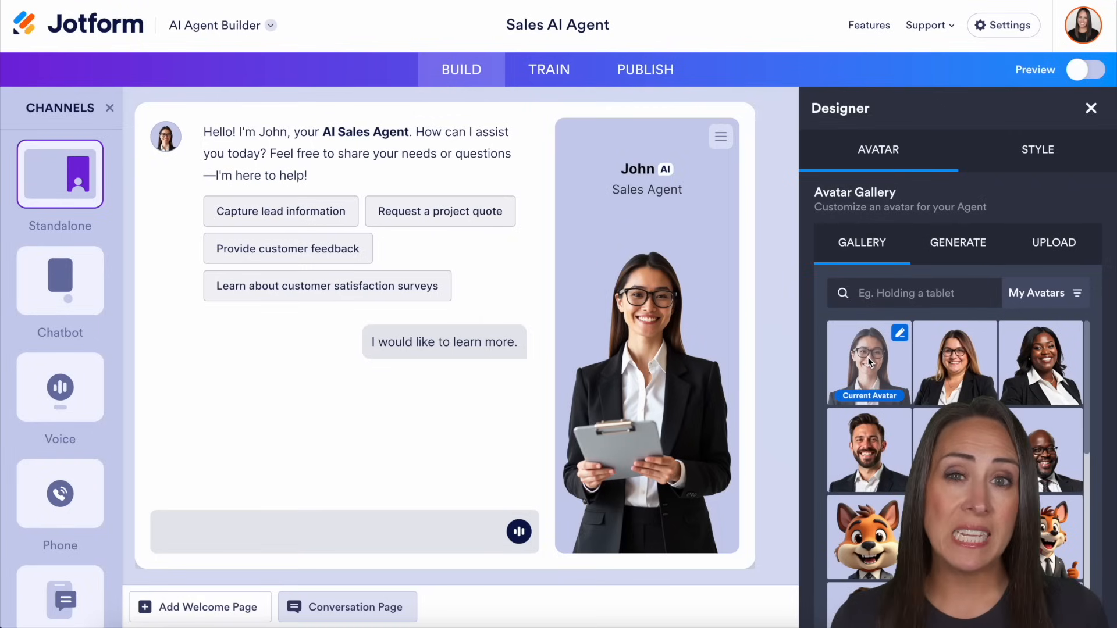
scroll(859, 336, "down", 5)
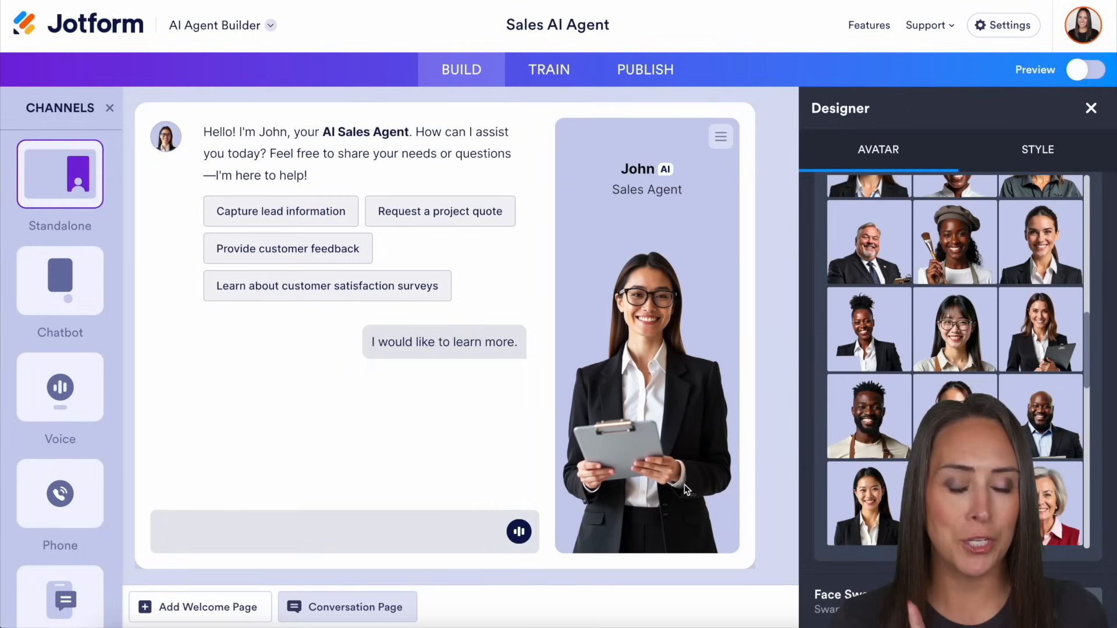
Apply the teal color scheme to the agent and set the agent name to Lily
left_click(1039, 153)
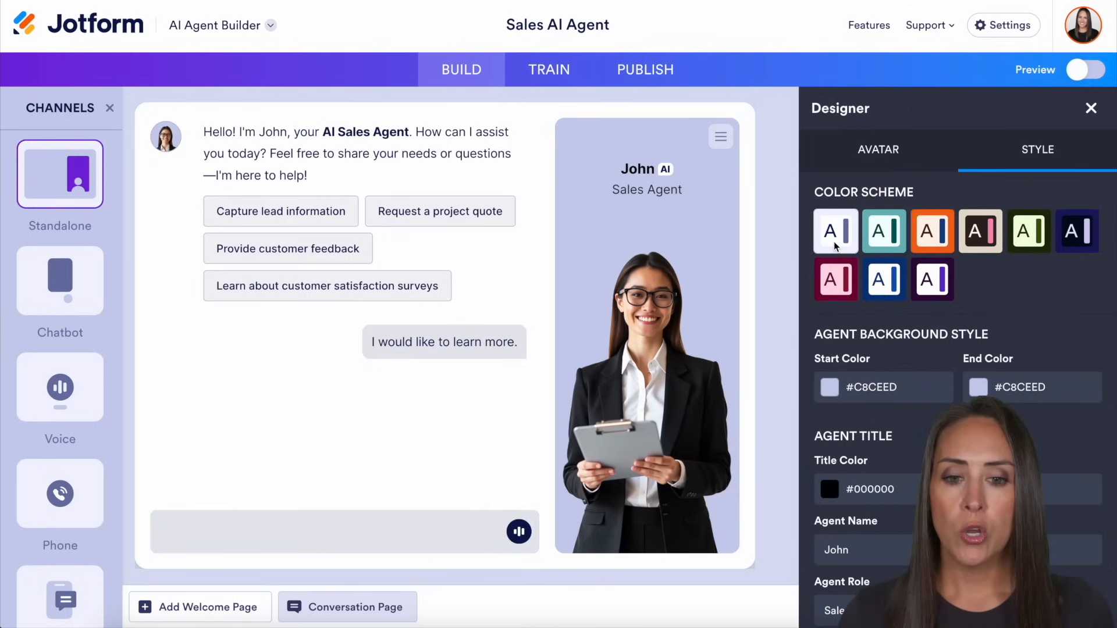
left_click(894, 247)
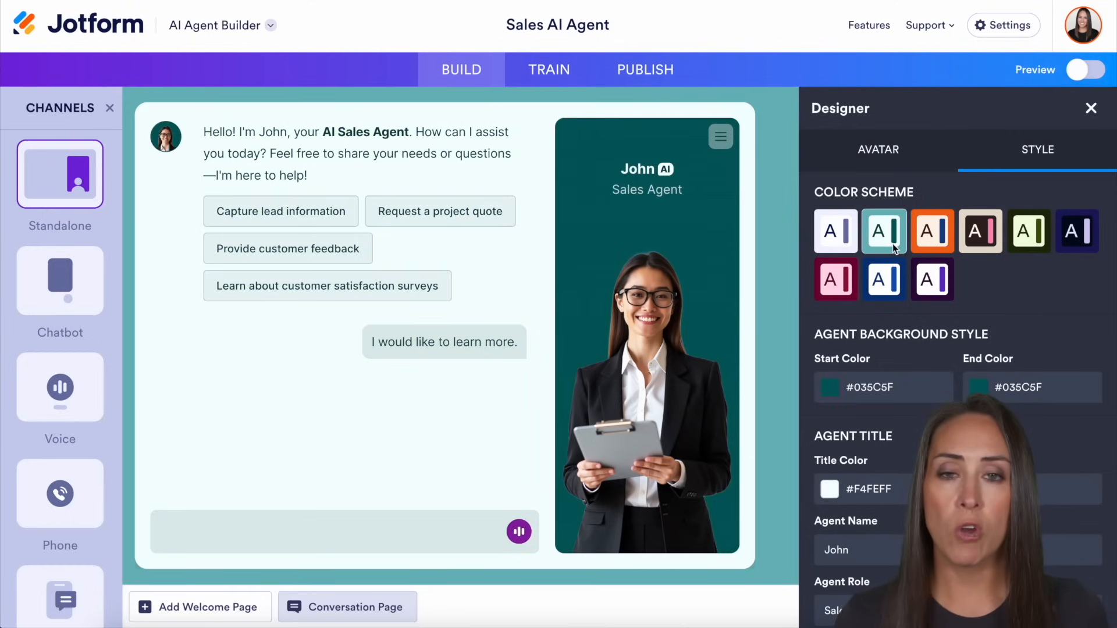
scroll(1063, 318, "down", 3)
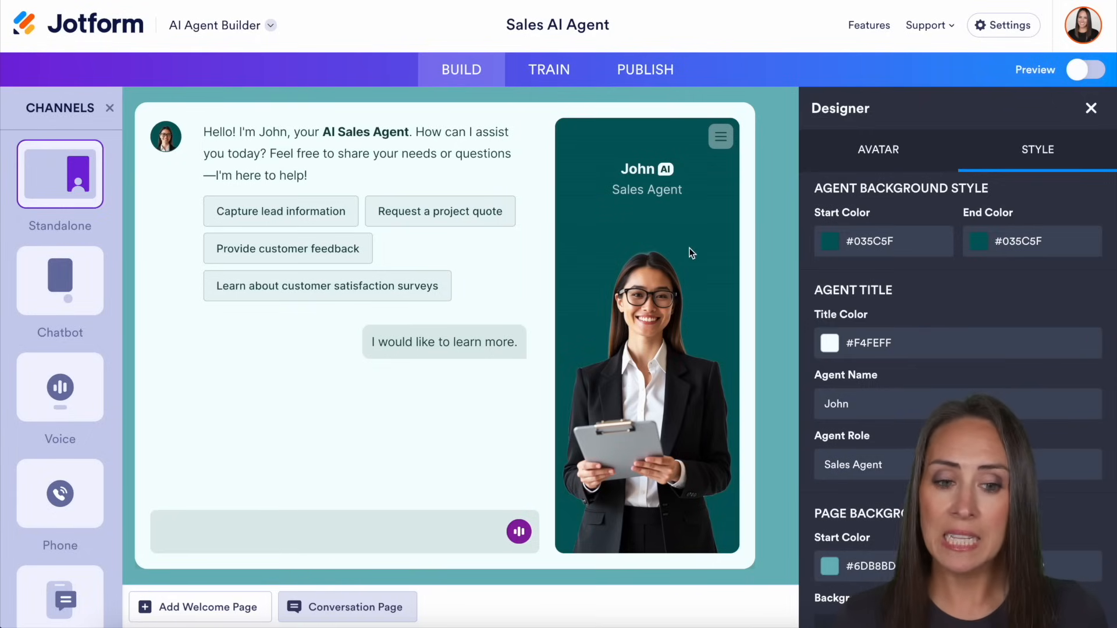
scroll(983, 294, "down", 3)
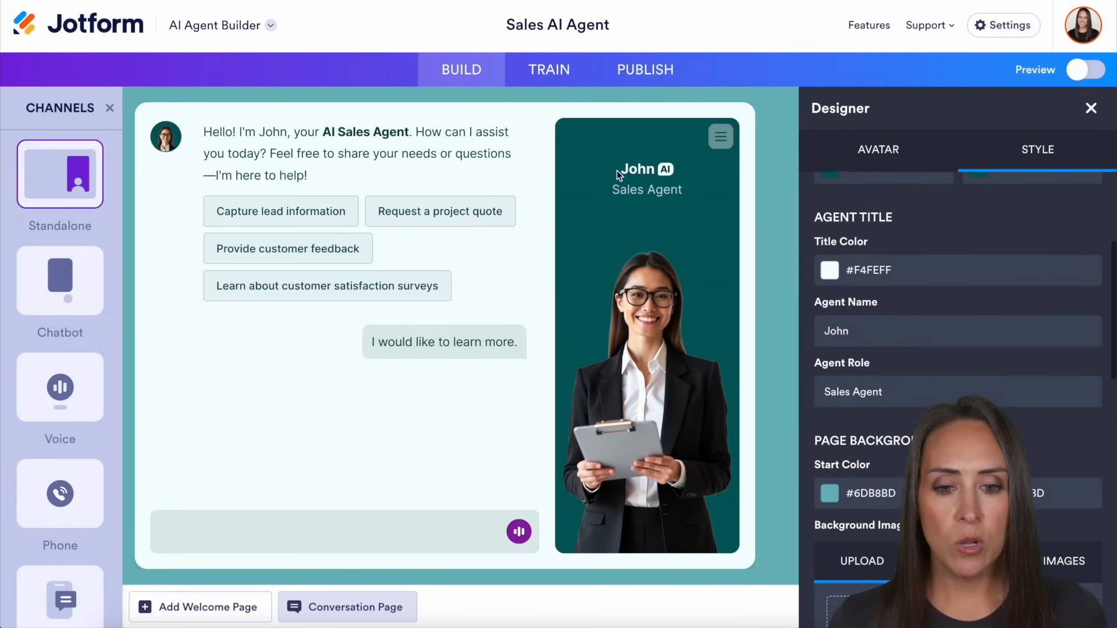
scroll(1053, 330, "down", 1)
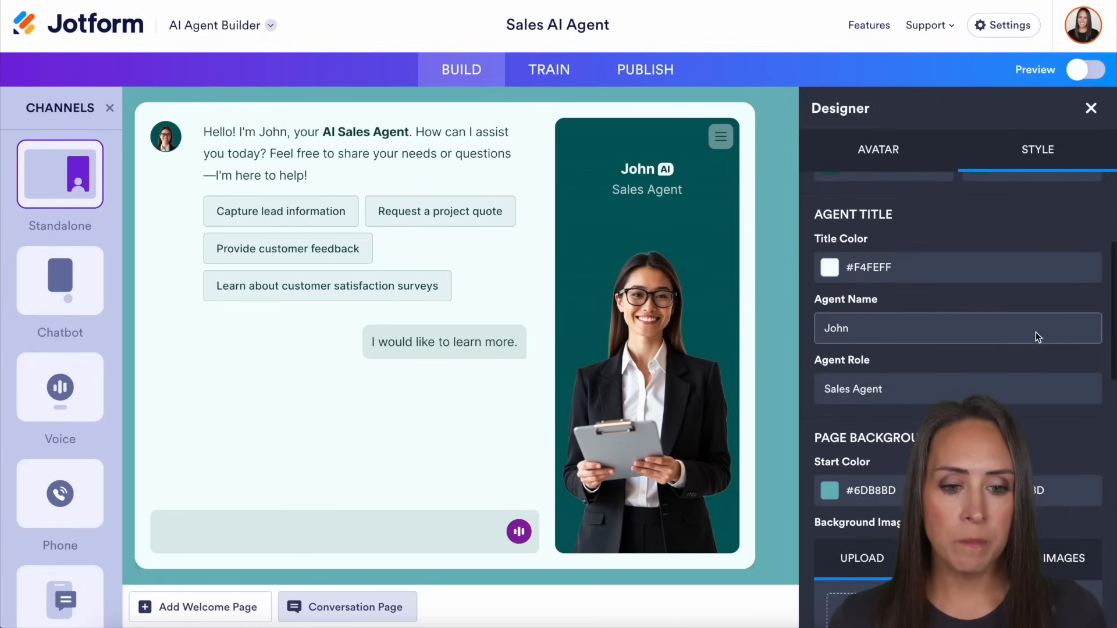
double_click(874, 333)
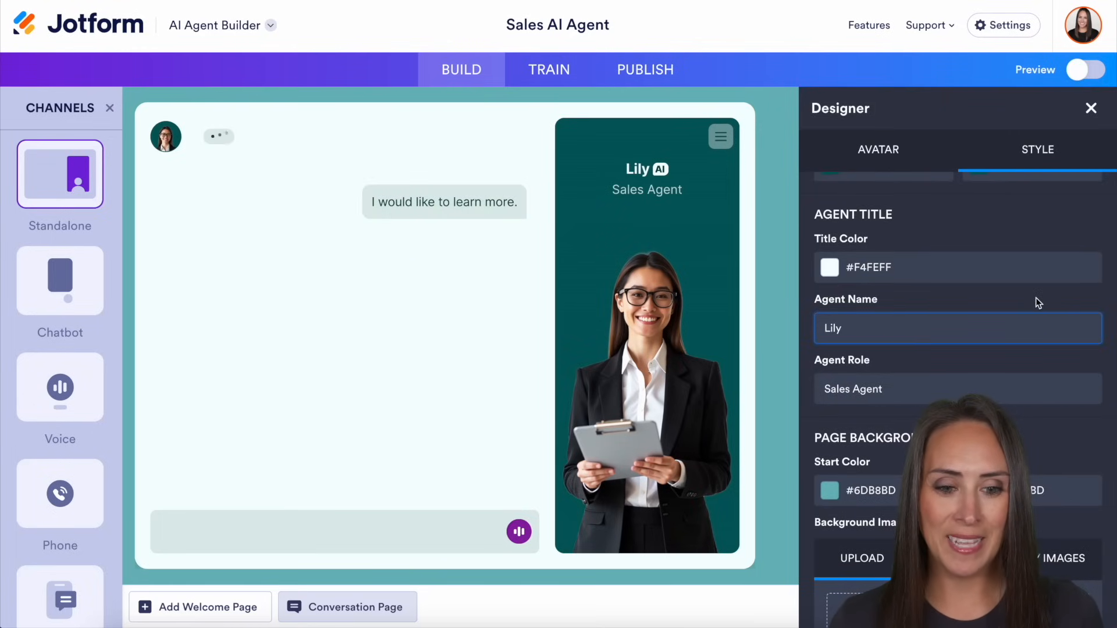
Set the chat background color to white, #FFFFFF, in the chat style settings
scroll(1039, 299, "down", 4)
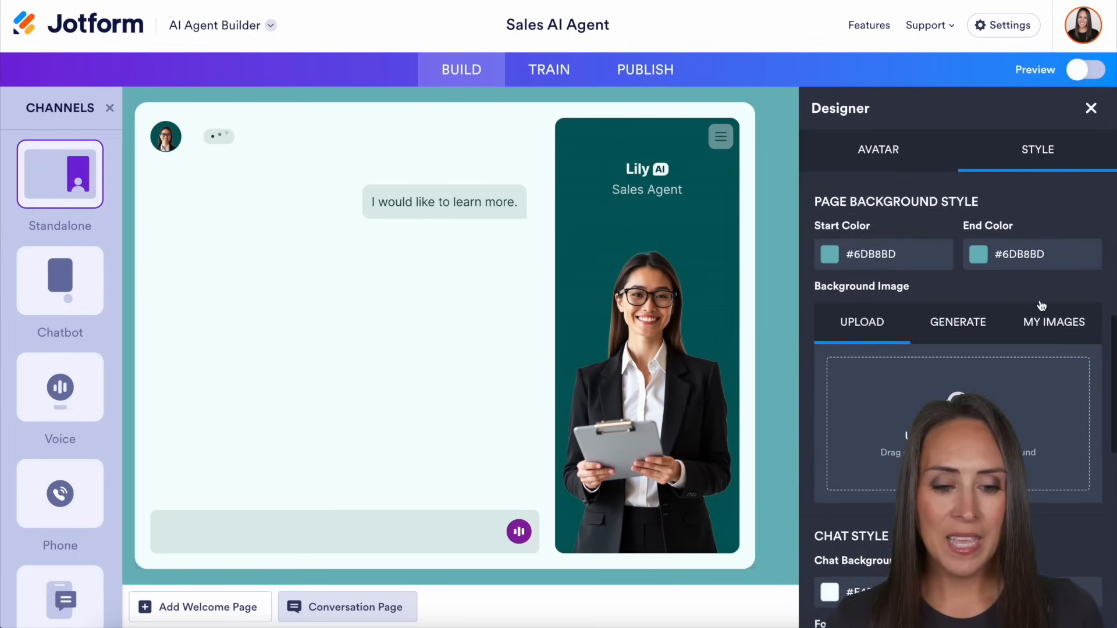
scroll(1041, 306, "down", 1)
scroll(929, 260, "up", 1)
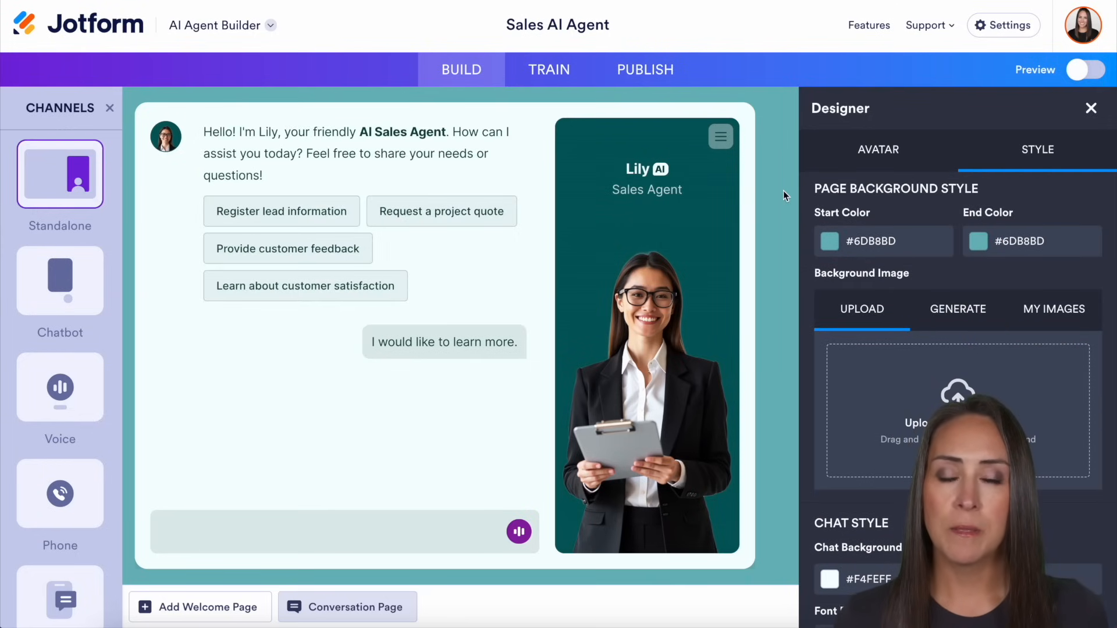
scroll(818, 225, "down", 3)
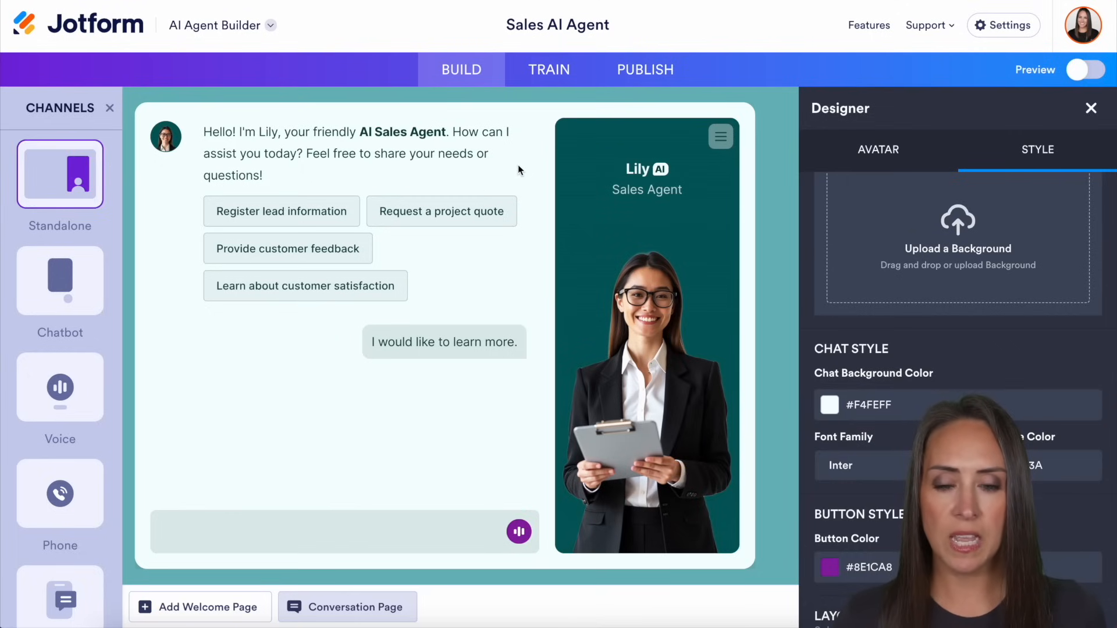
left_click(829, 405)
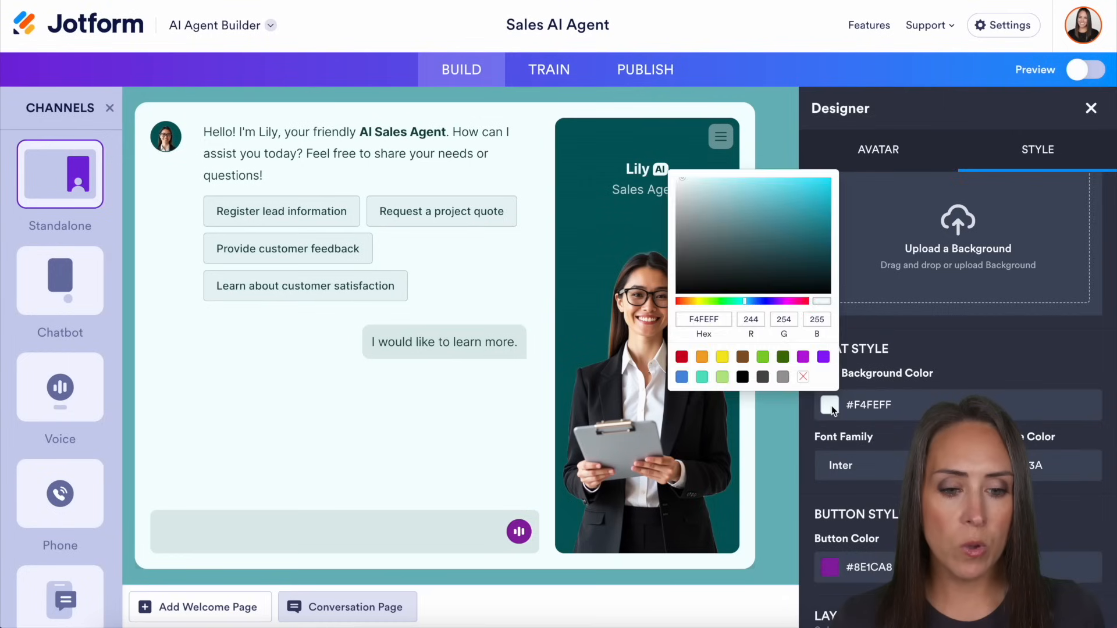
left_click_drag(679, 183, 668, 171)
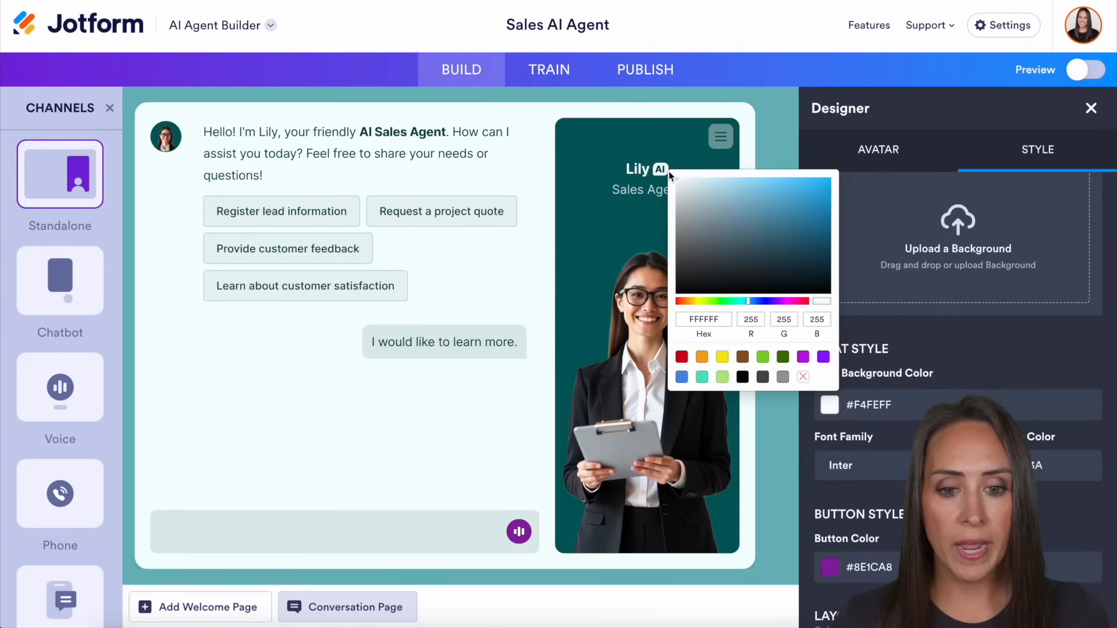
left_click(383, 316)
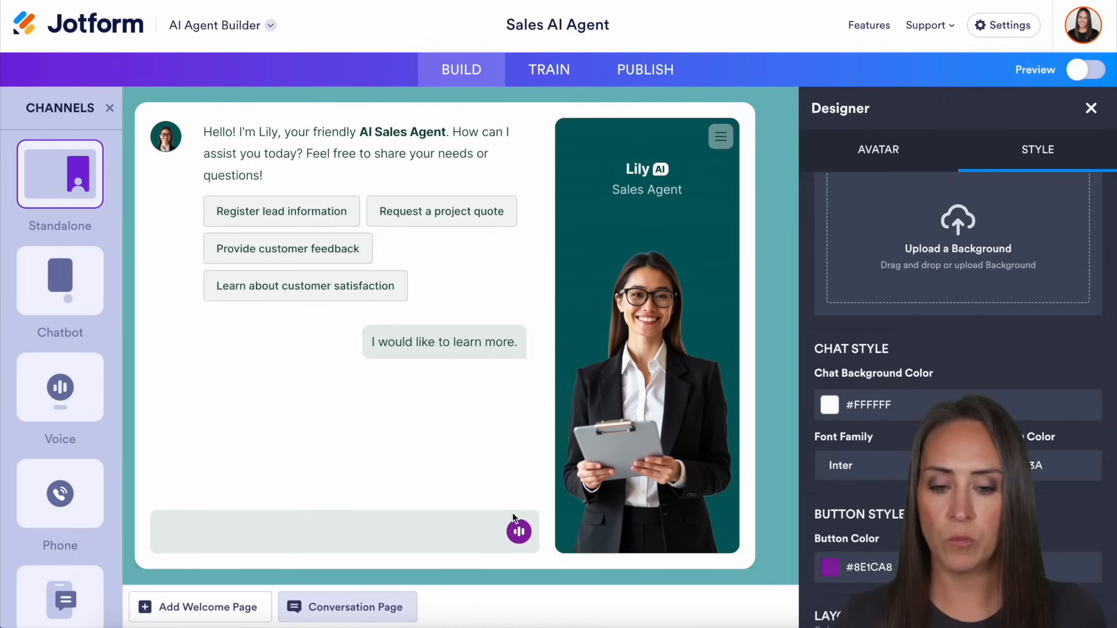
Set the agent's layout to Left so the avatar sits on that side of the chat
scroll(986, 358, "down", 6)
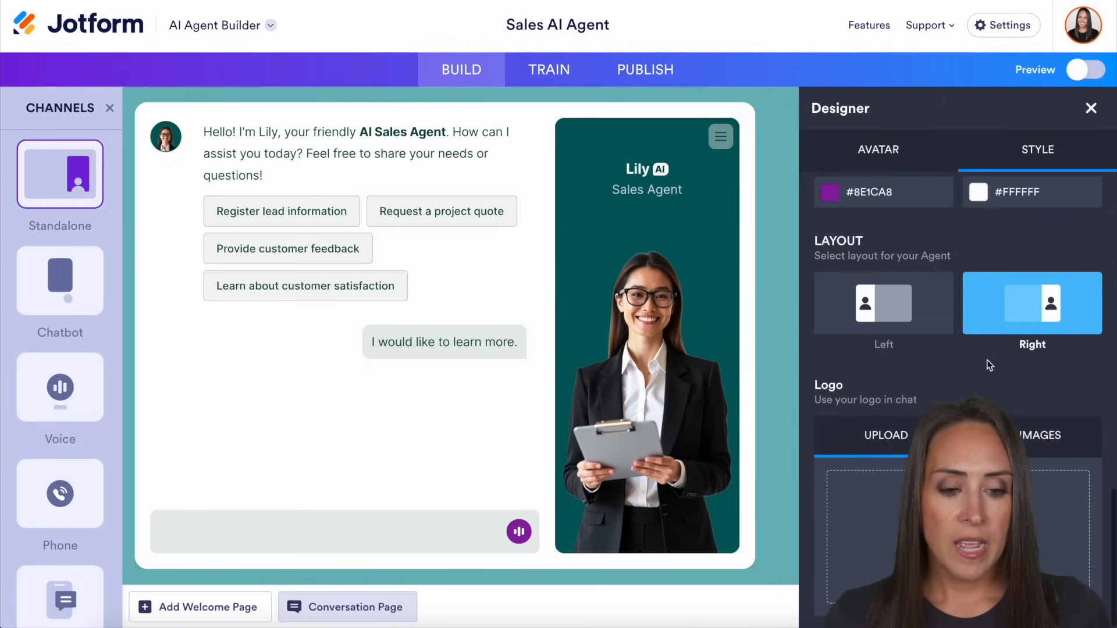
left_click(898, 307)
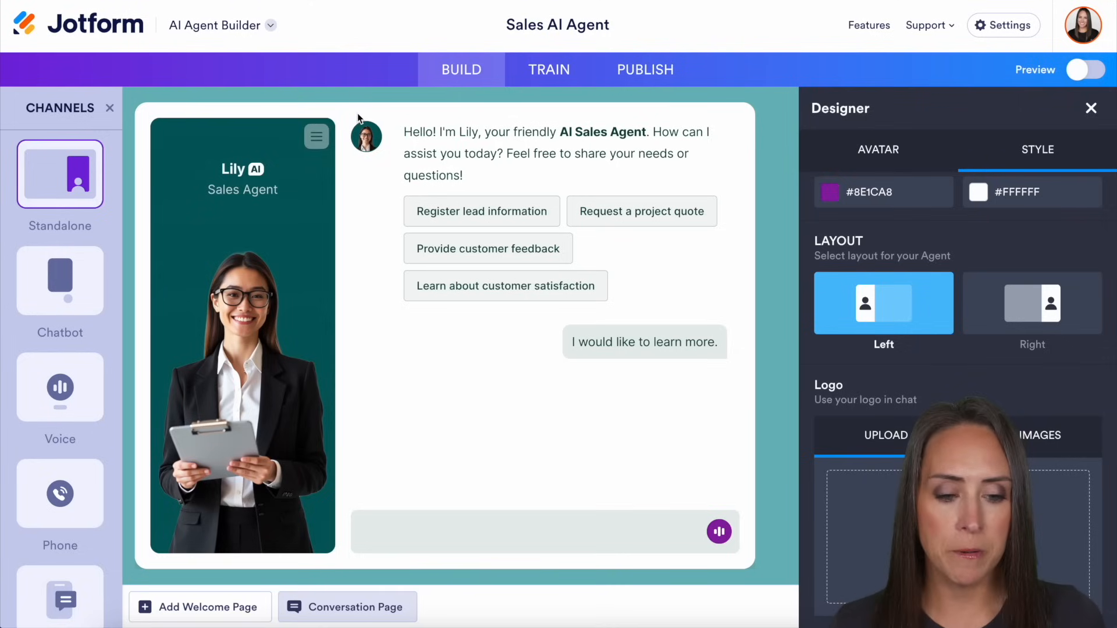
In the agent's AI persona training settings, set the chat response length to Long
left_click(544, 71)
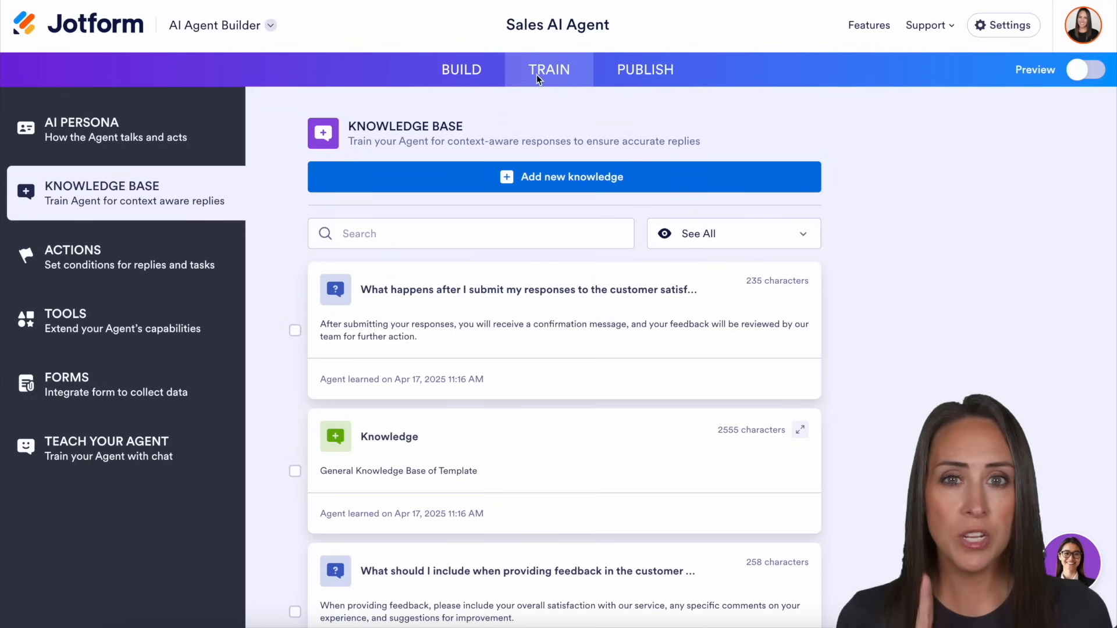
left_click(106, 137)
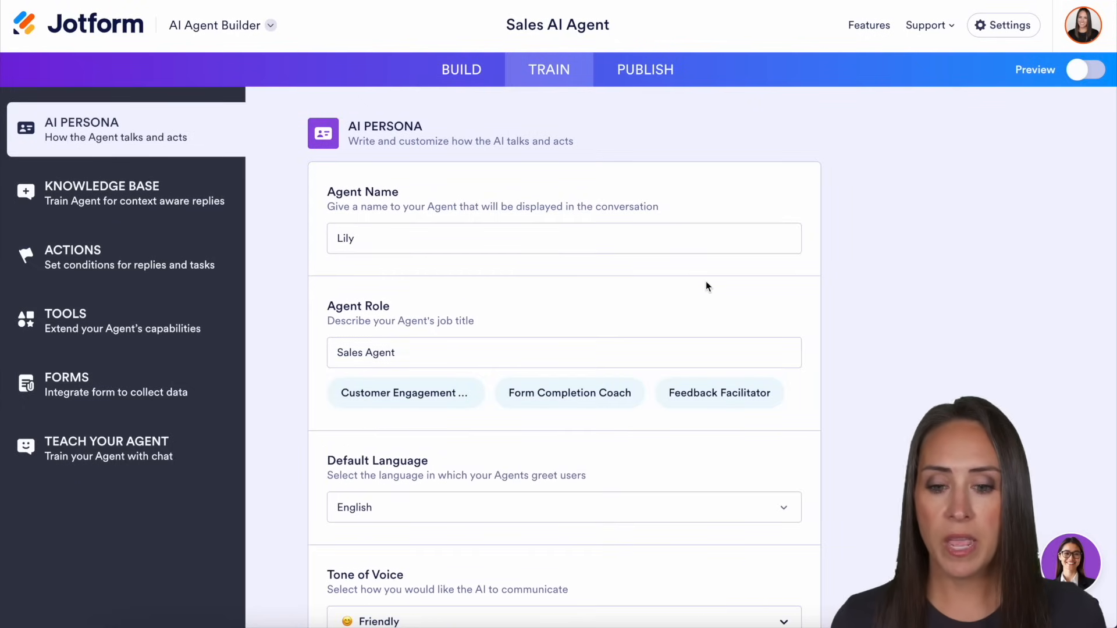
scroll(704, 284, "down", 3)
scroll(700, 284, "down", 1)
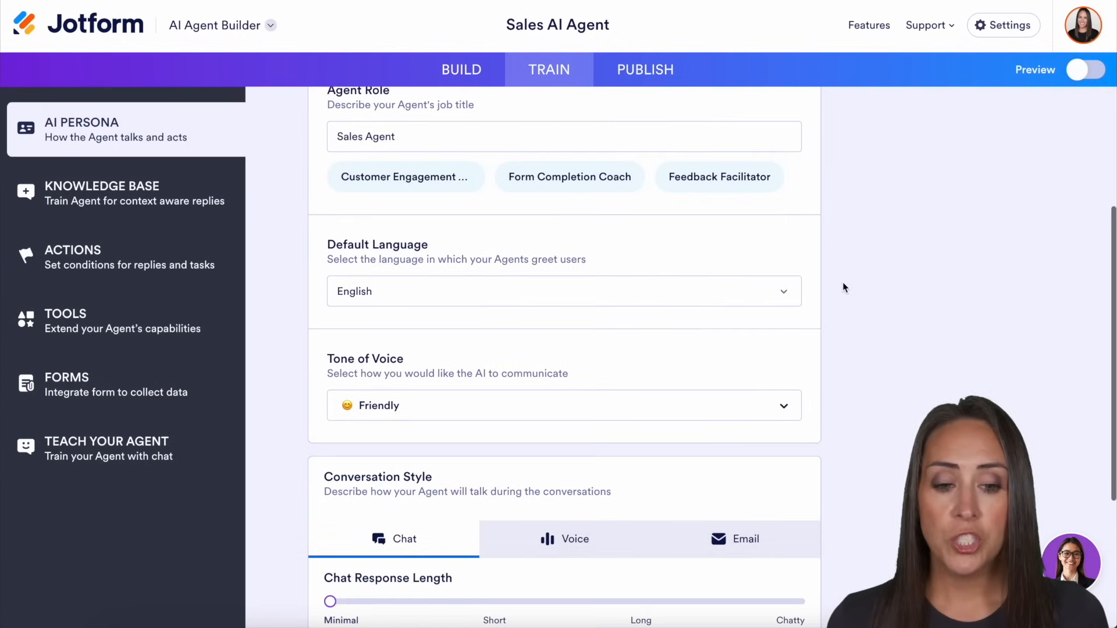
scroll(821, 289, "down", 2)
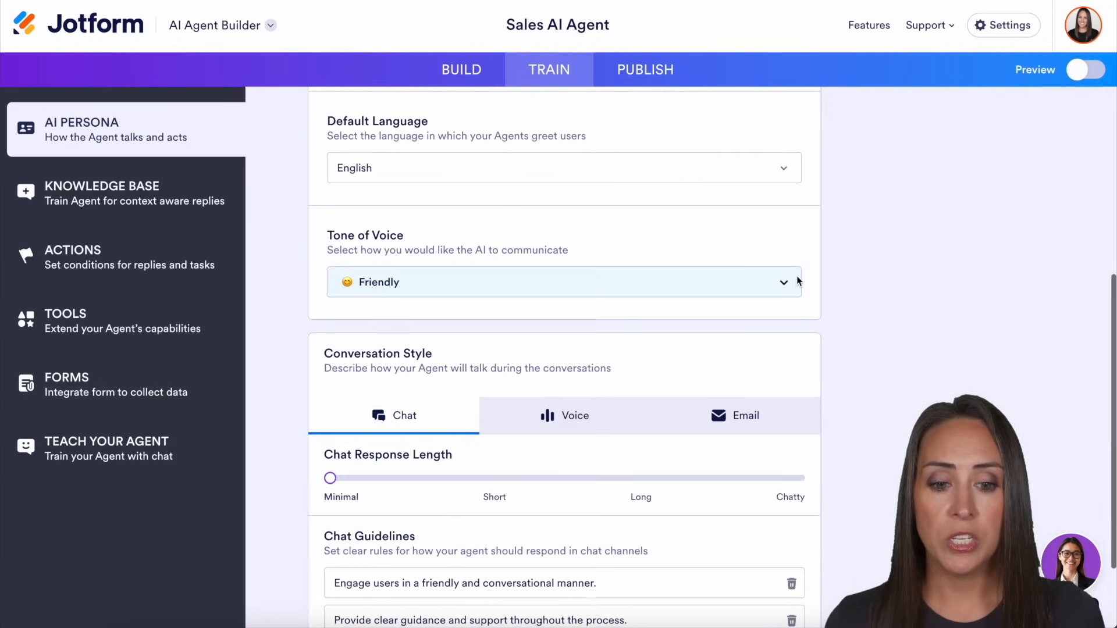
left_click(796, 282)
left_click(866, 353)
scroll(866, 353, "down", 1)
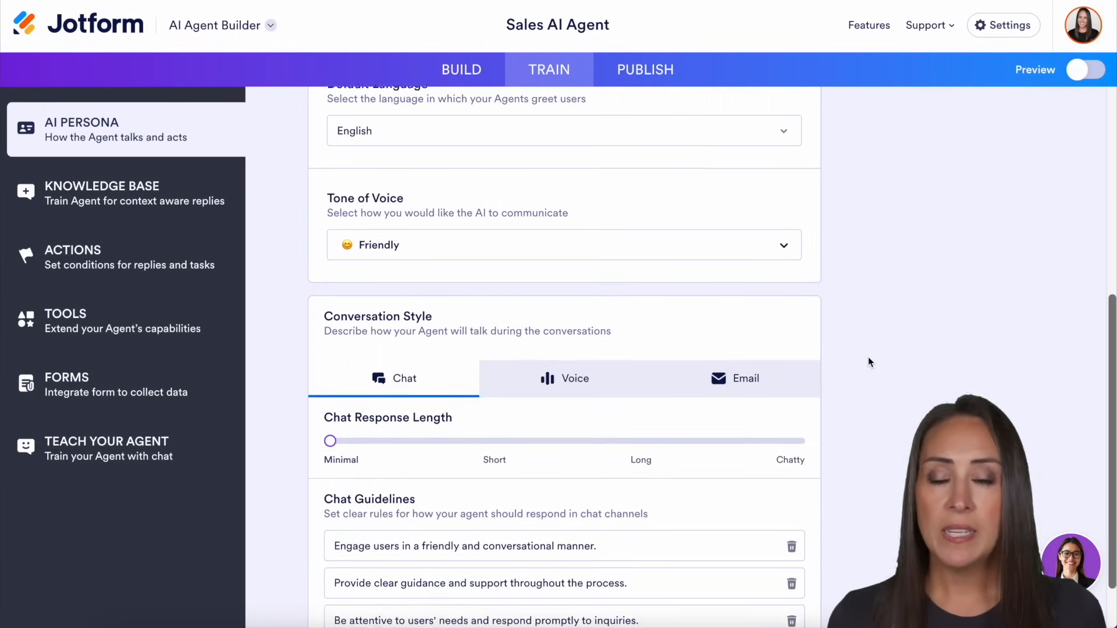
scroll(867, 357, "down", 1)
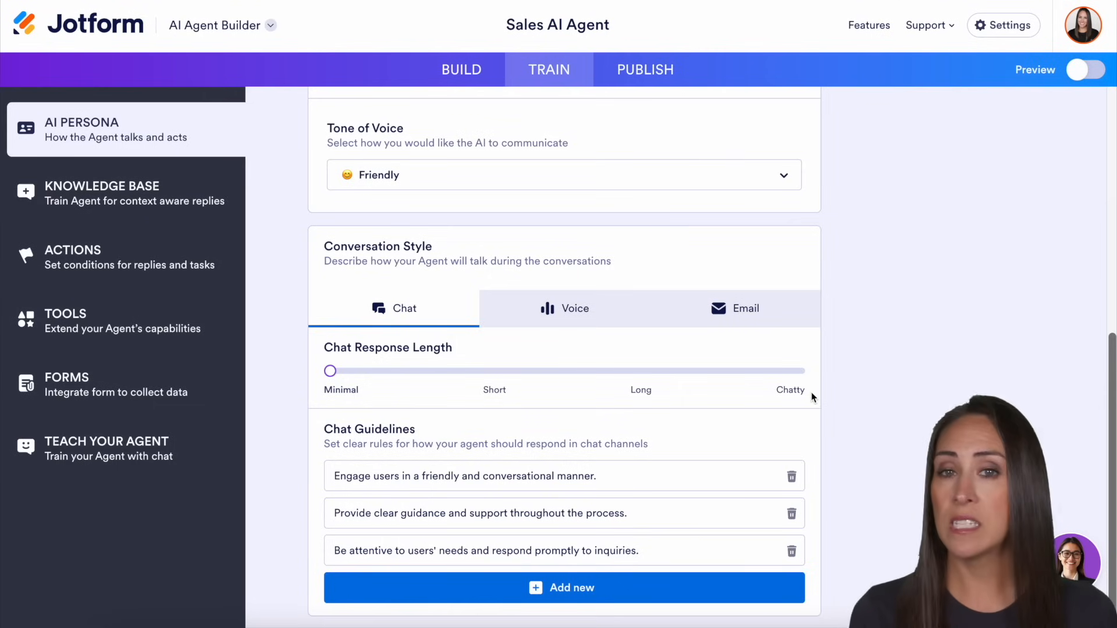
left_click(642, 373)
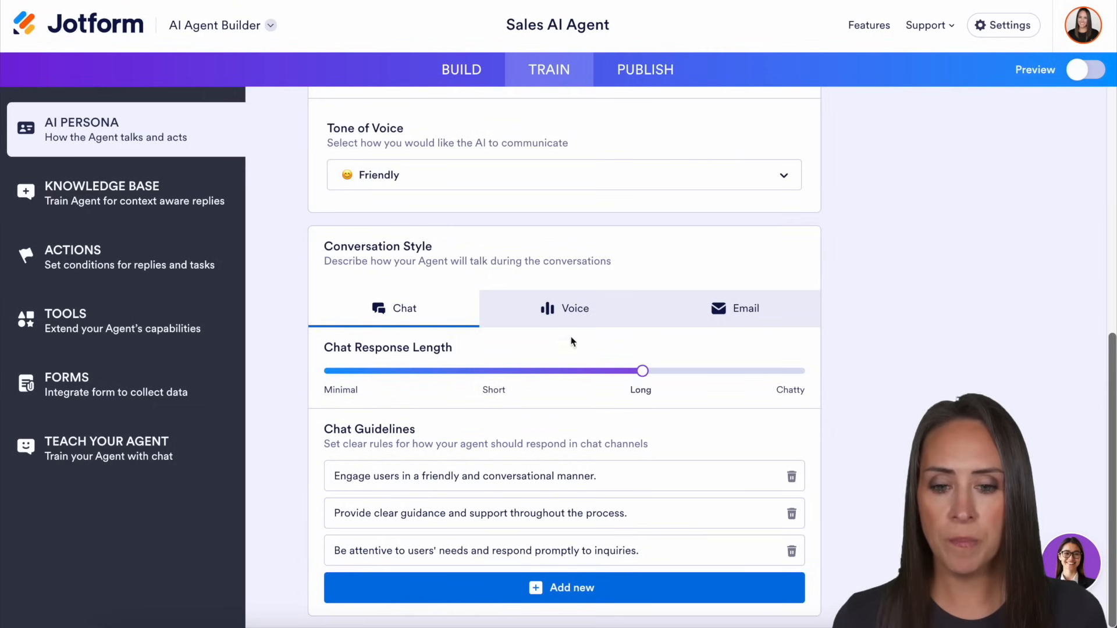
Set the voice response length to Short, preview the Matilda voice and select it as the agent voice
left_click(550, 320)
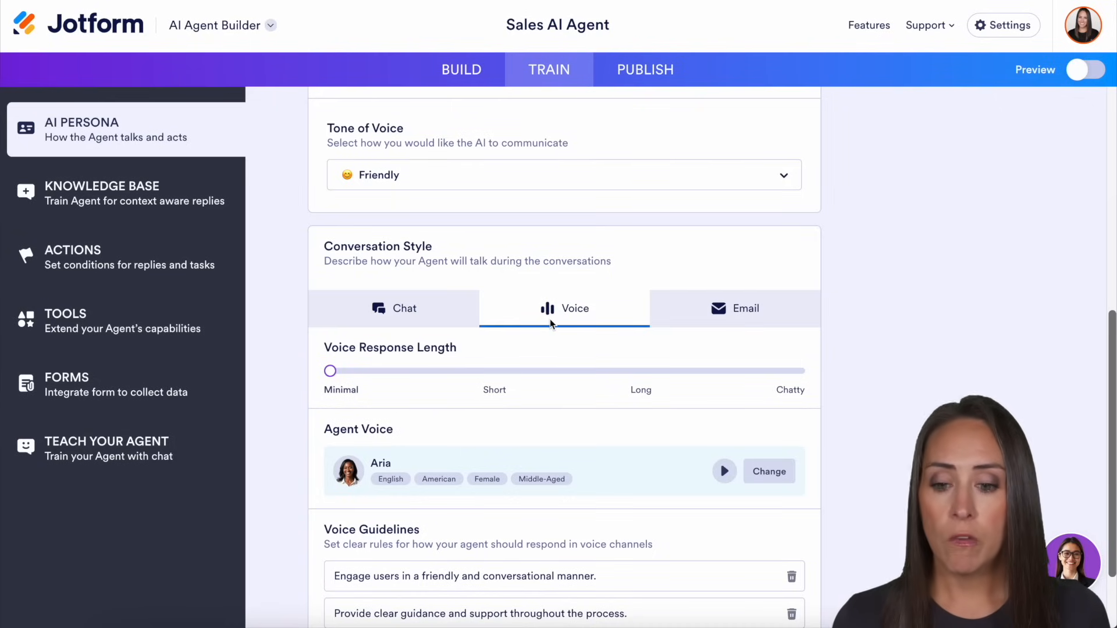
left_click(497, 376)
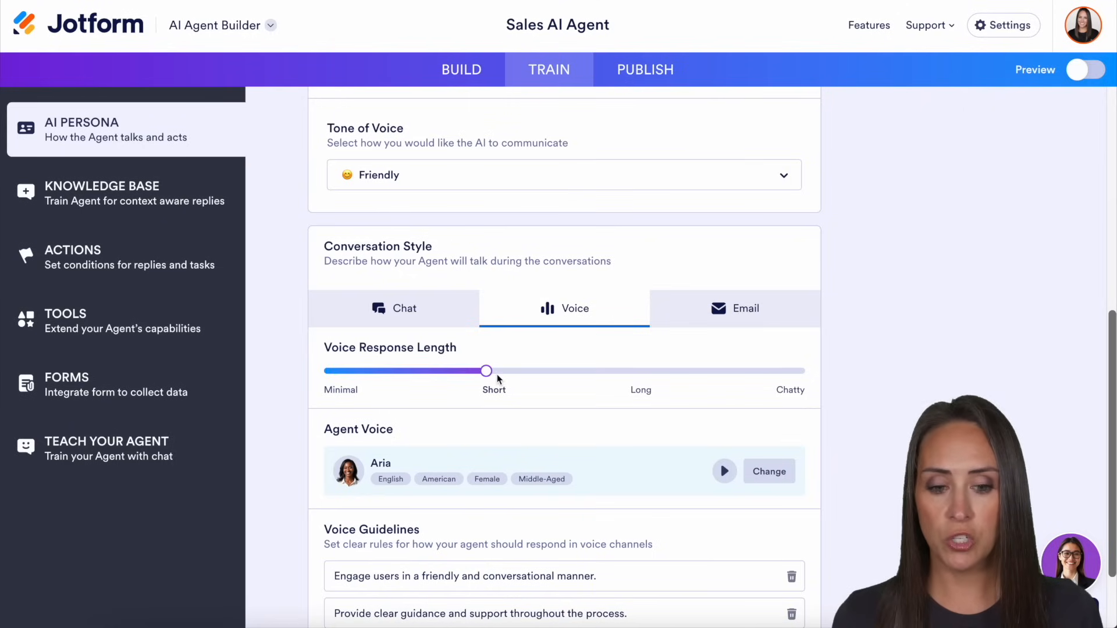
left_click(777, 471)
scroll(622, 404, "down", 3)
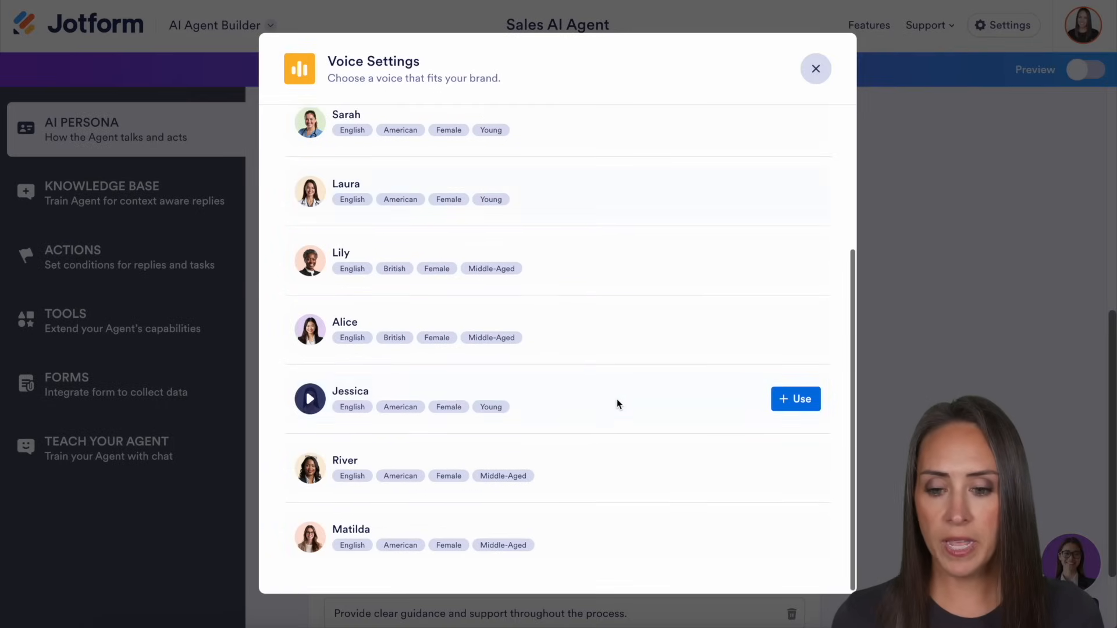
scroll(418, 284, "up", 3)
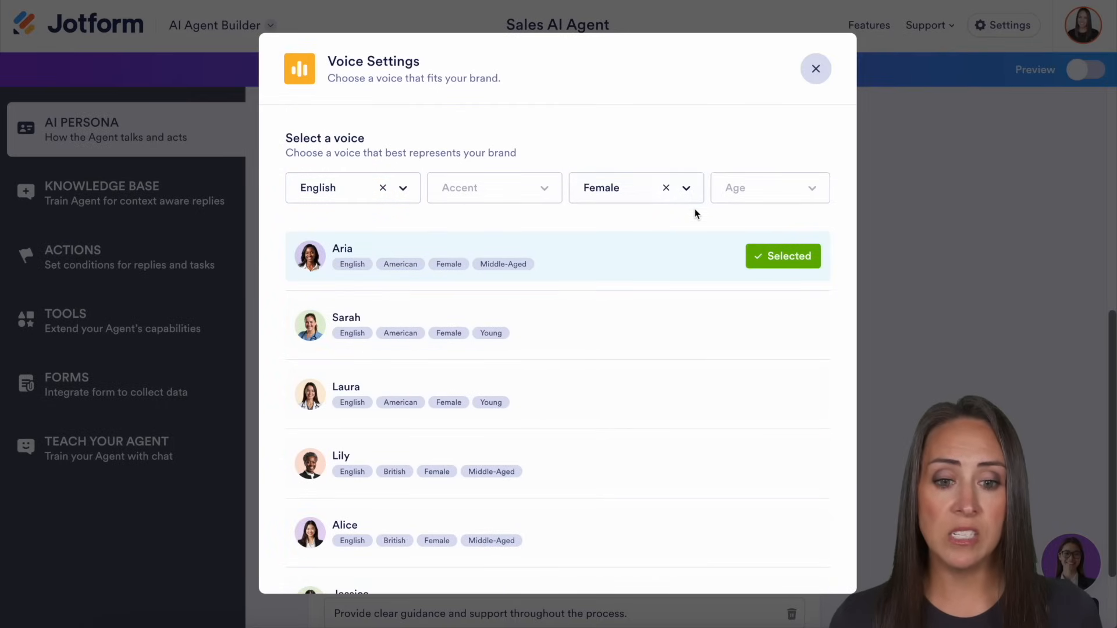
scroll(686, 384, "down", 3)
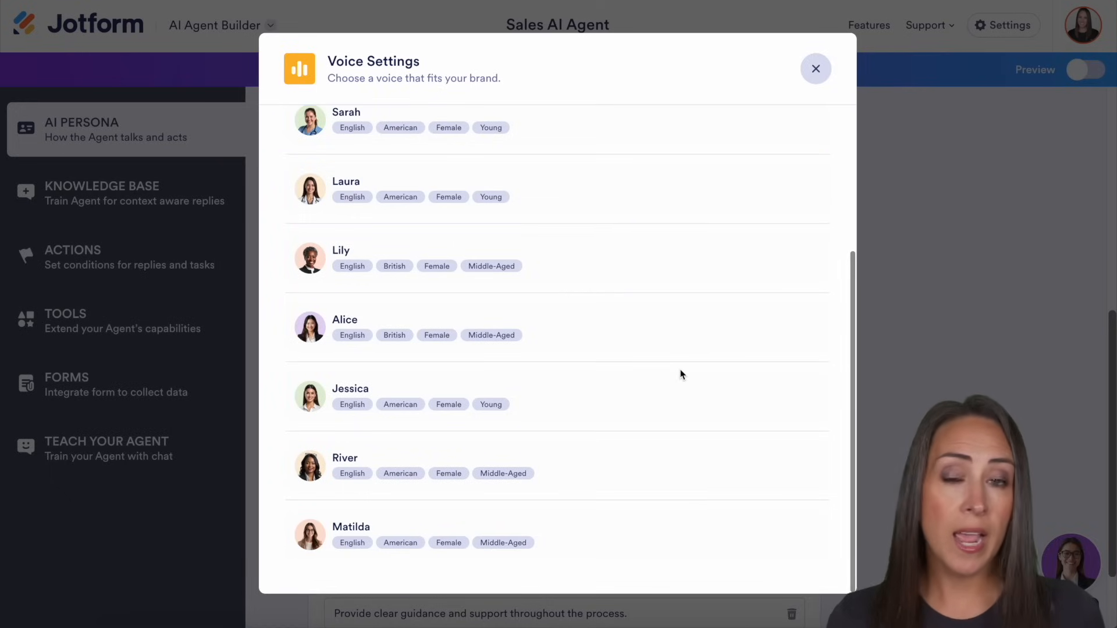
left_click(309, 544)
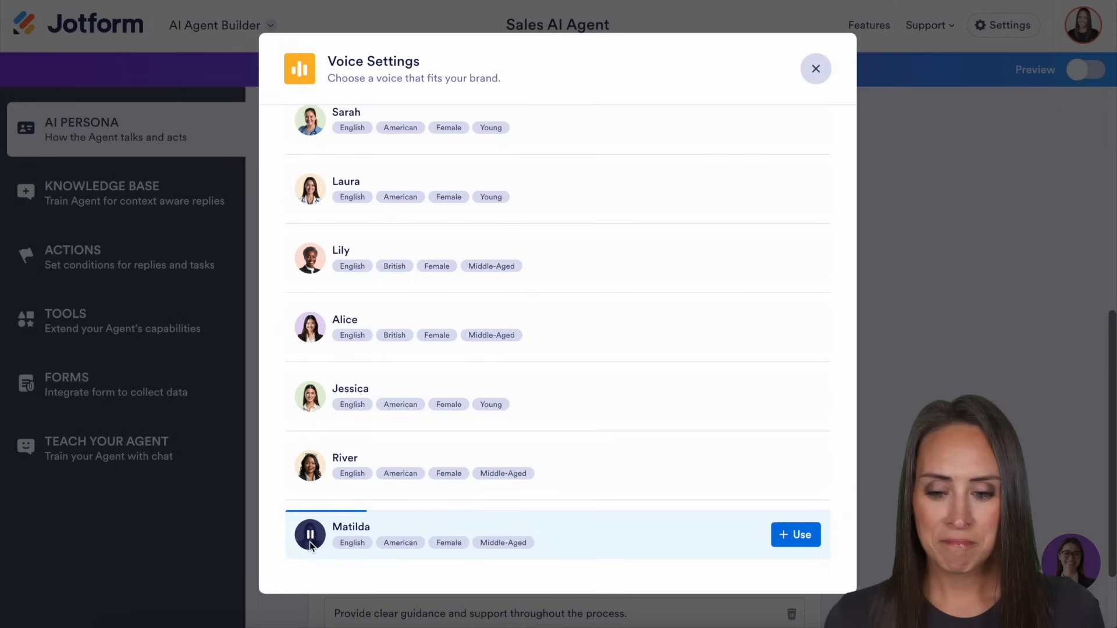
left_click(789, 538)
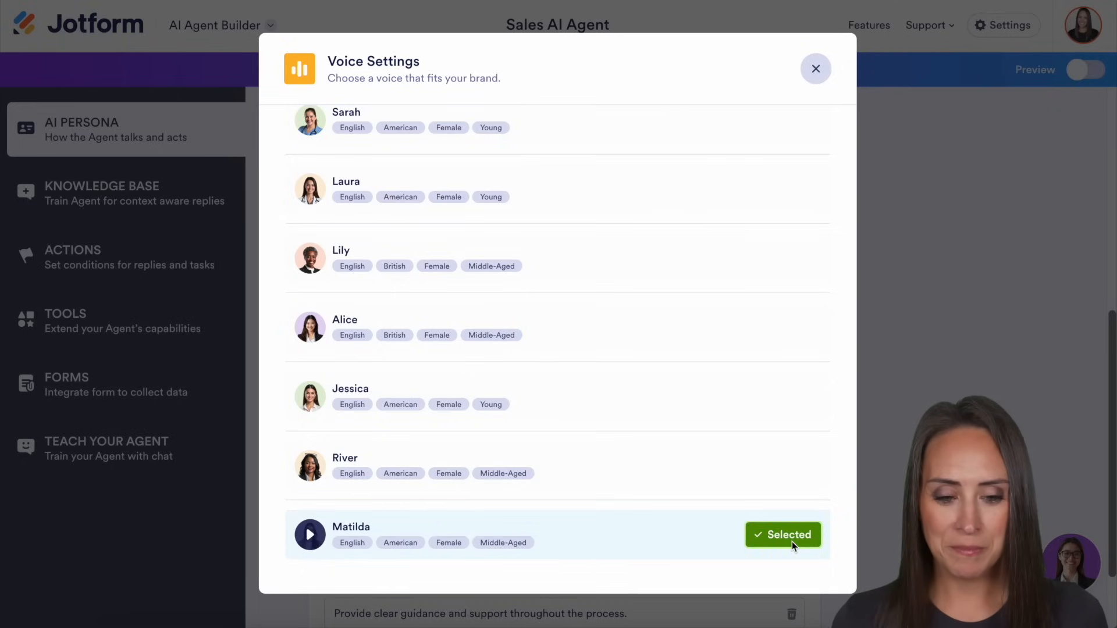
left_click(815, 69)
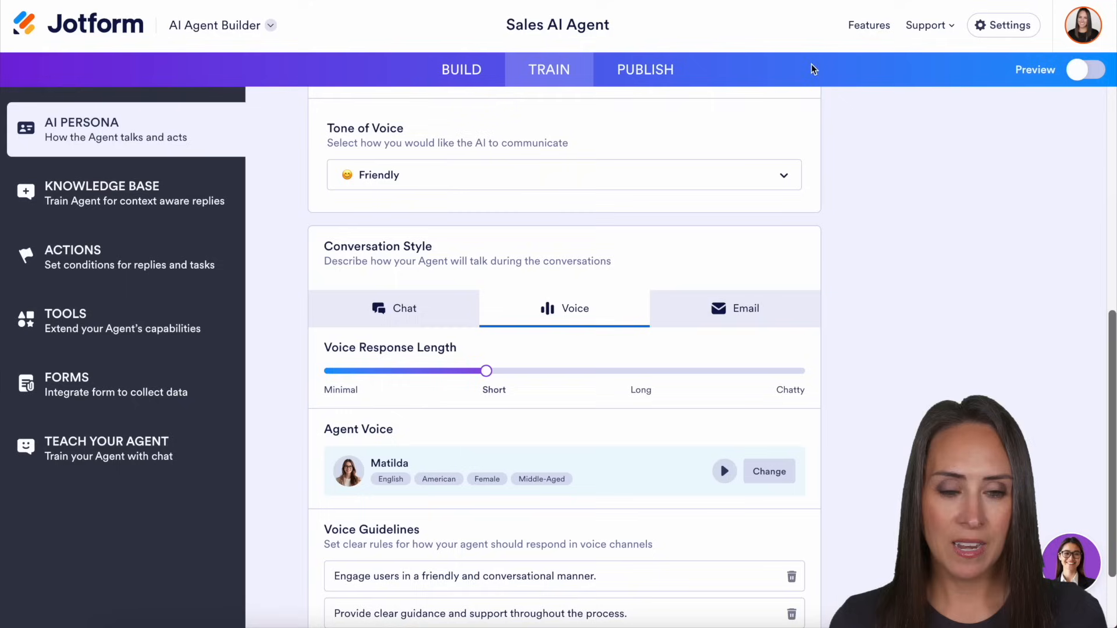
Review the email and voice conversation style settings, and return to the chat settings
left_click(744, 308)
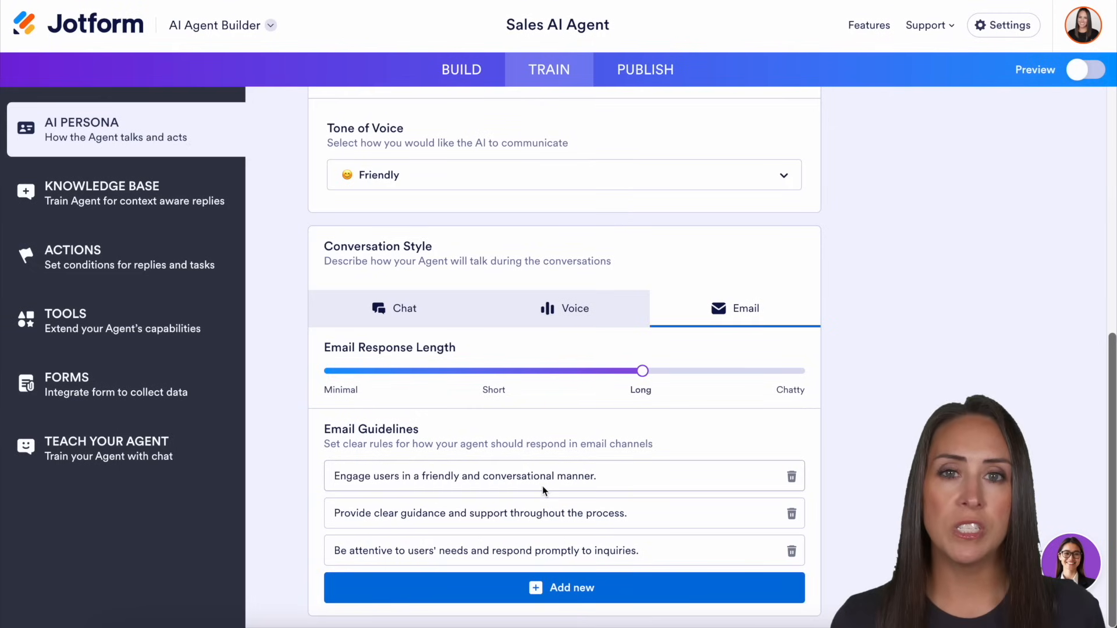
left_click(583, 312)
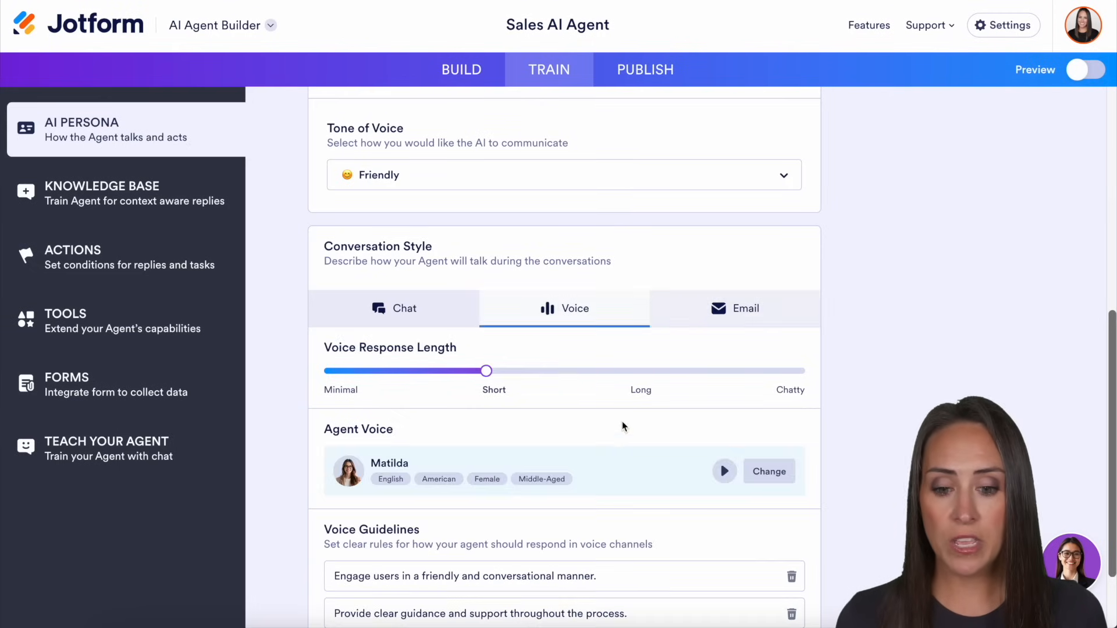
scroll(617, 433, "down", 2)
left_click(409, 205)
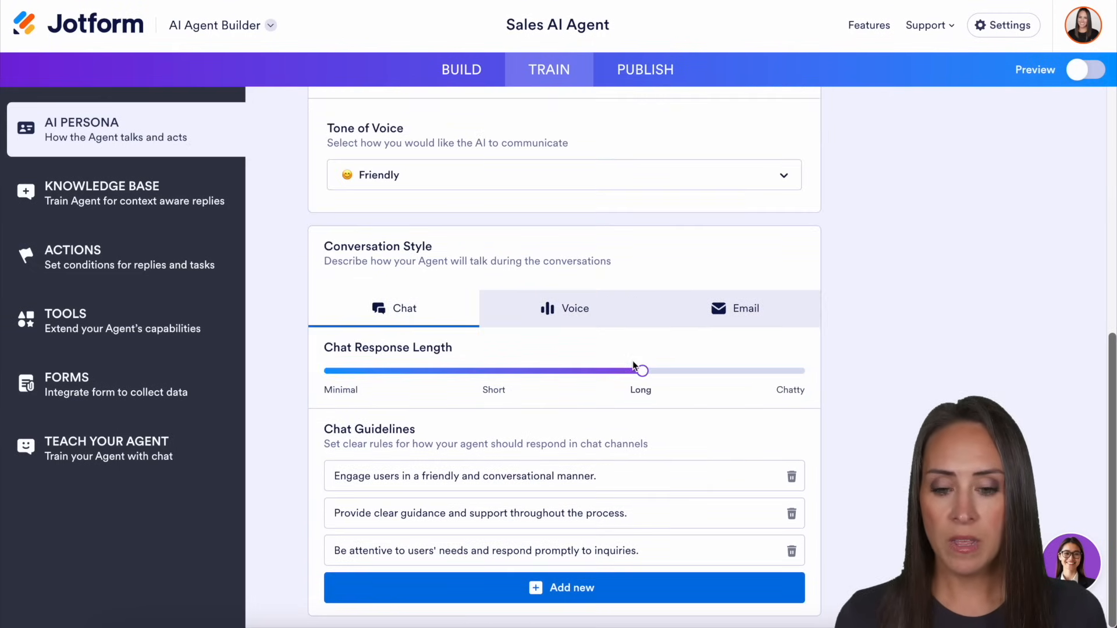
left_click(558, 587)
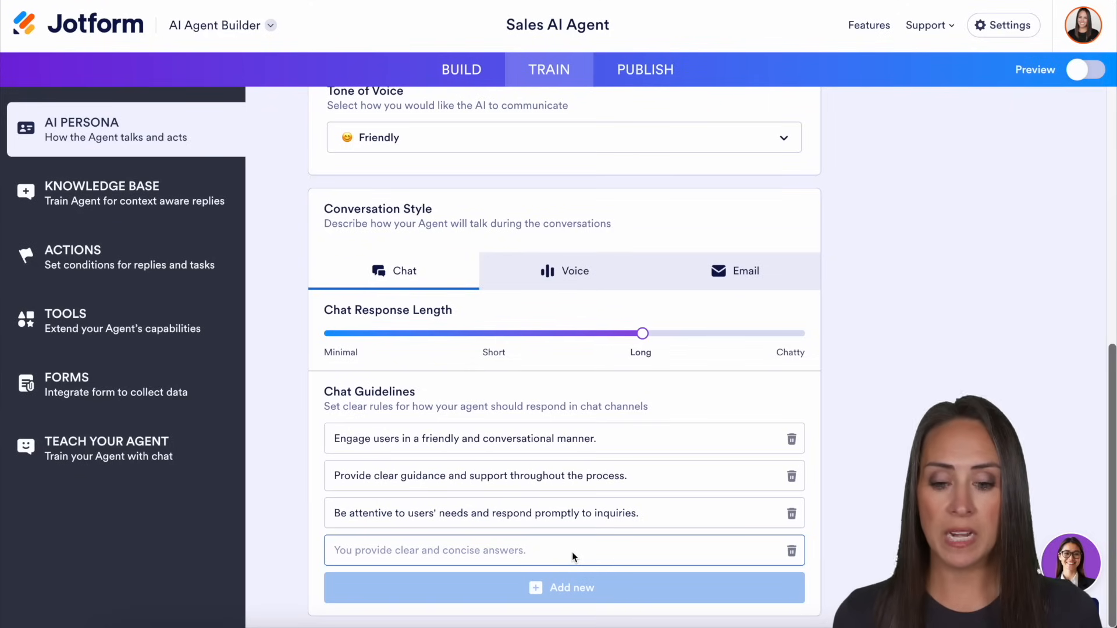
left_click(791, 550)
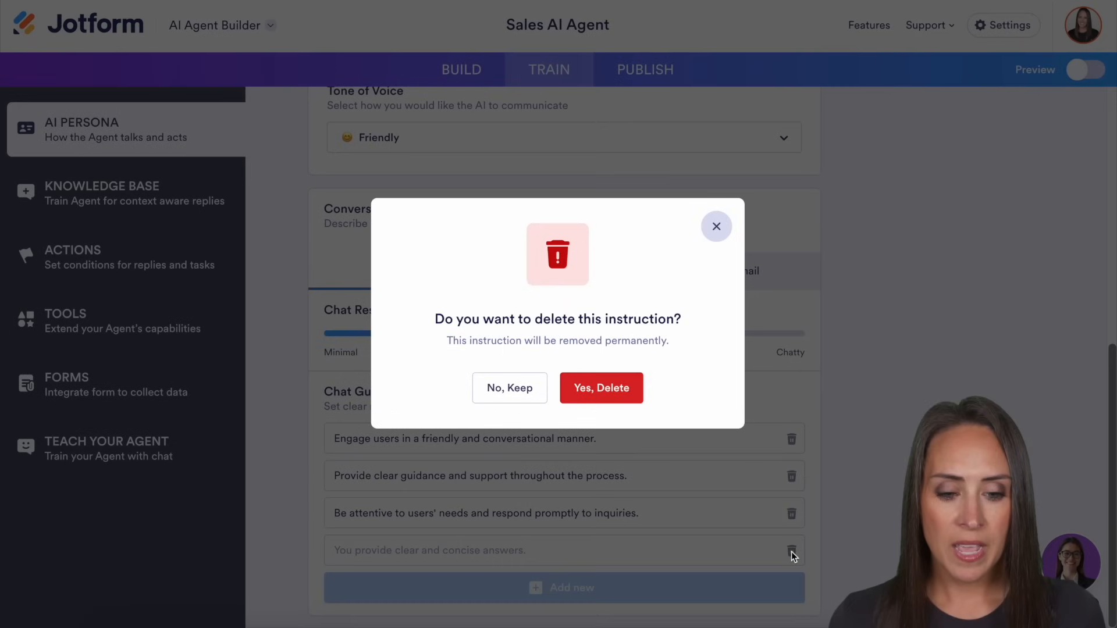
left_click(594, 384)
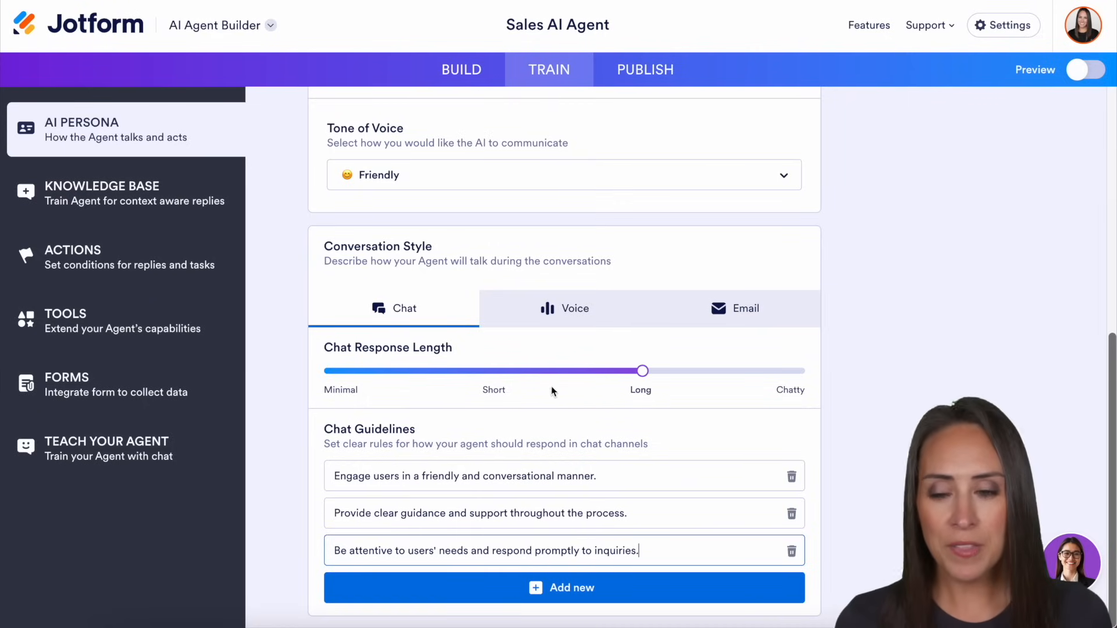
Examine the text, link, file, and question-and-answer options for adding new knowledge to the agent's knowledge base
left_click(112, 189)
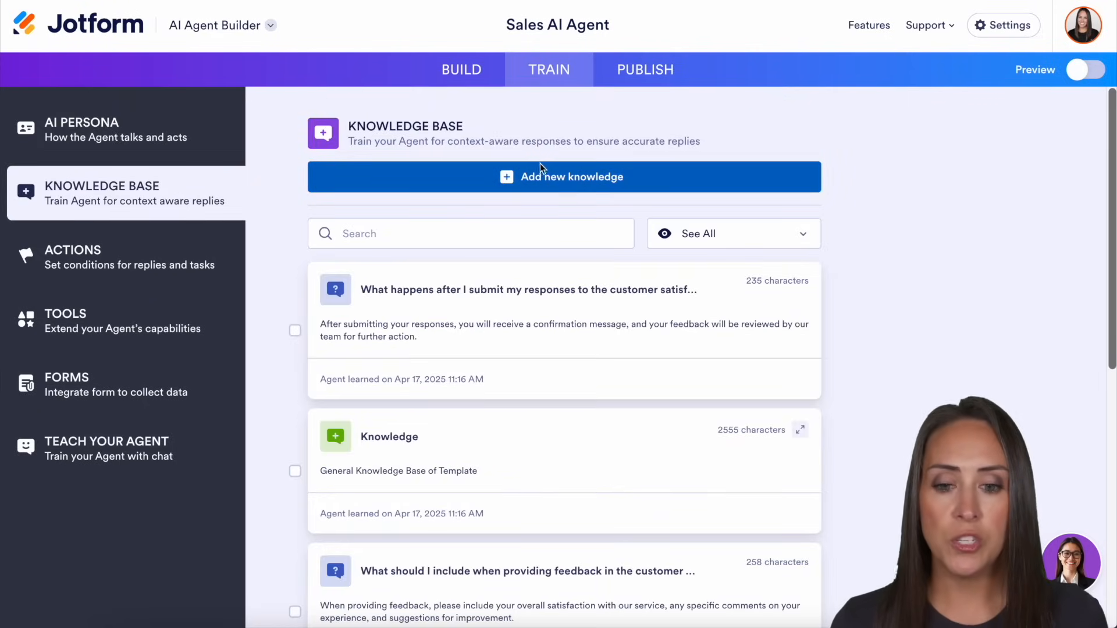
left_click(572, 179)
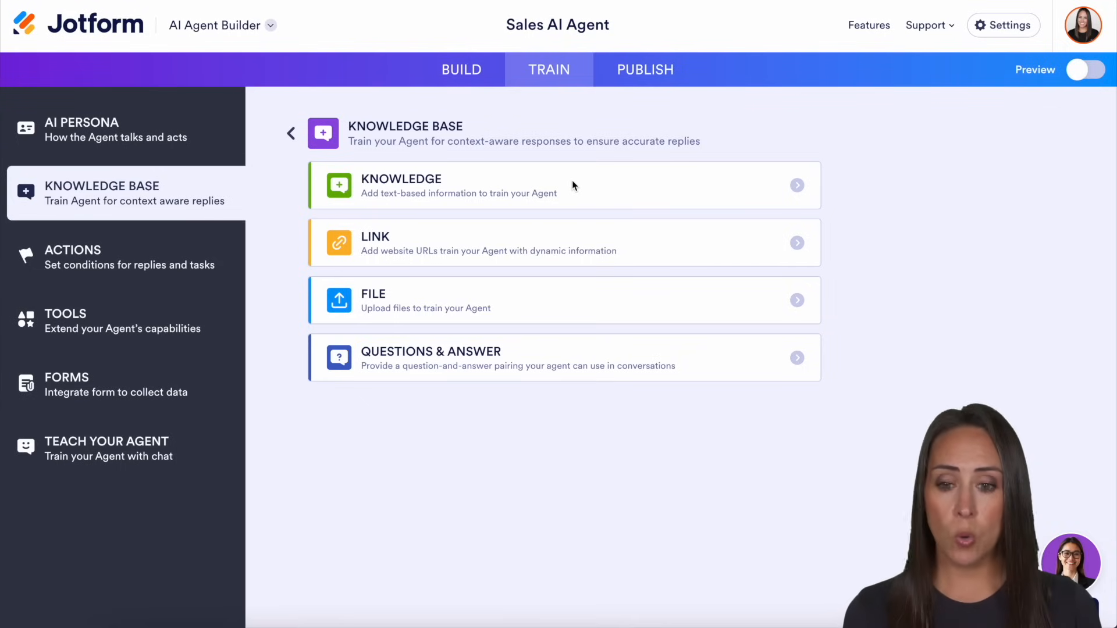
left_click(572, 181)
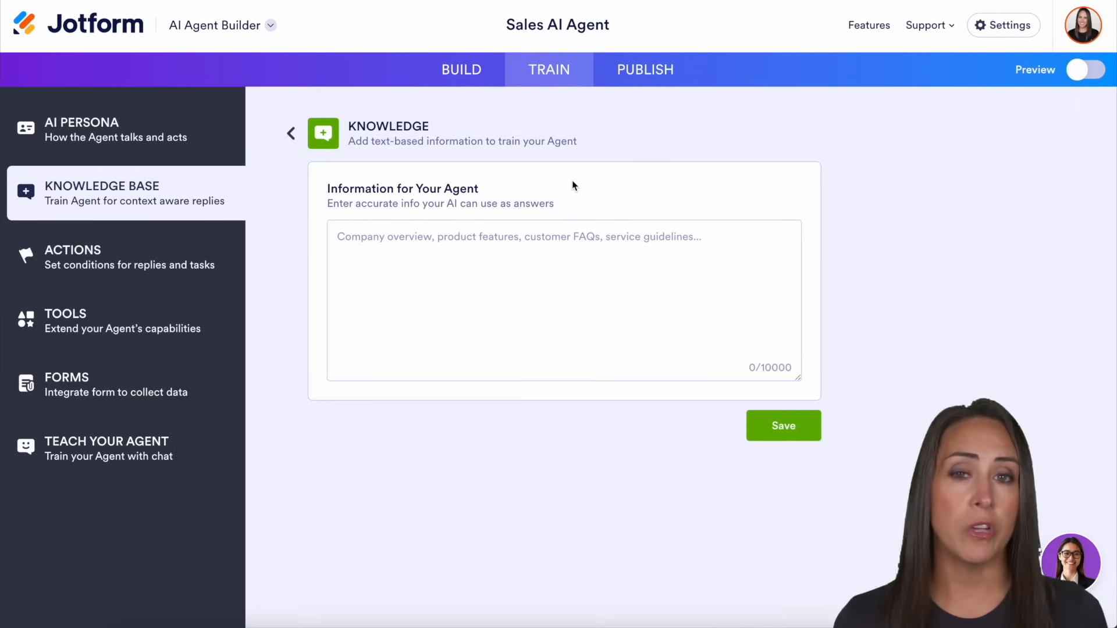
left_click(291, 133)
left_click(543, 242)
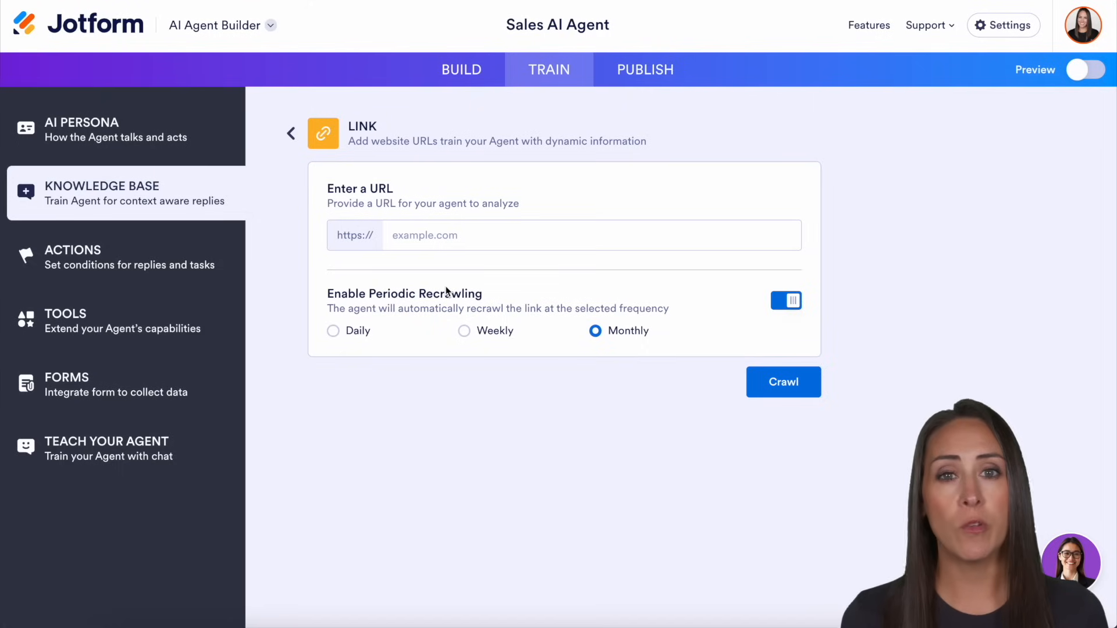
left_click(291, 135)
left_click(510, 305)
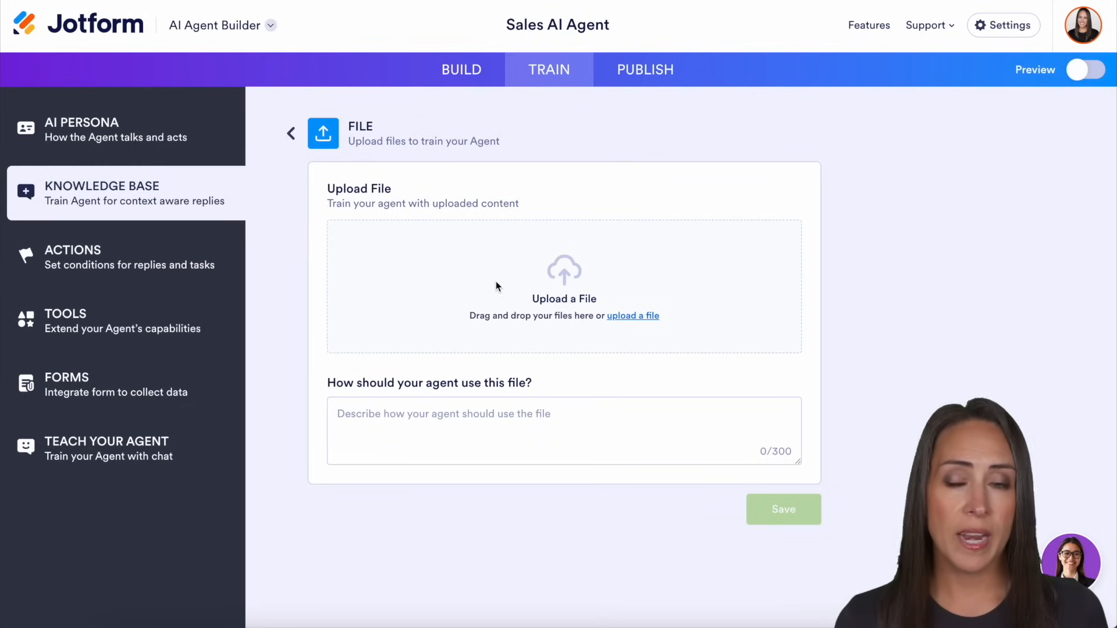
left_click(292, 137)
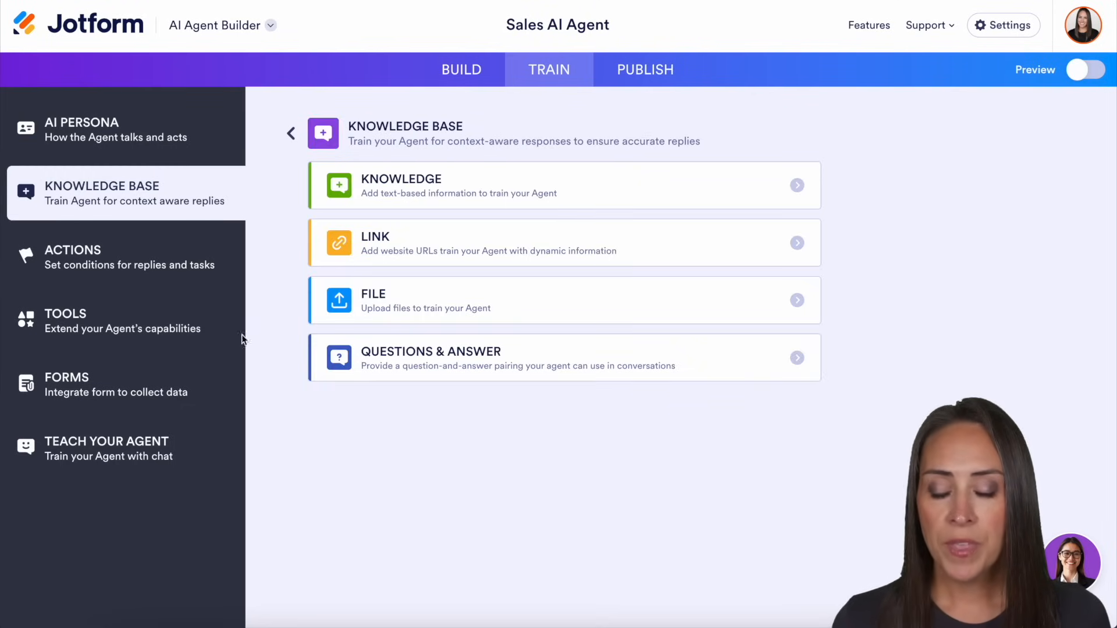
left_click(531, 368)
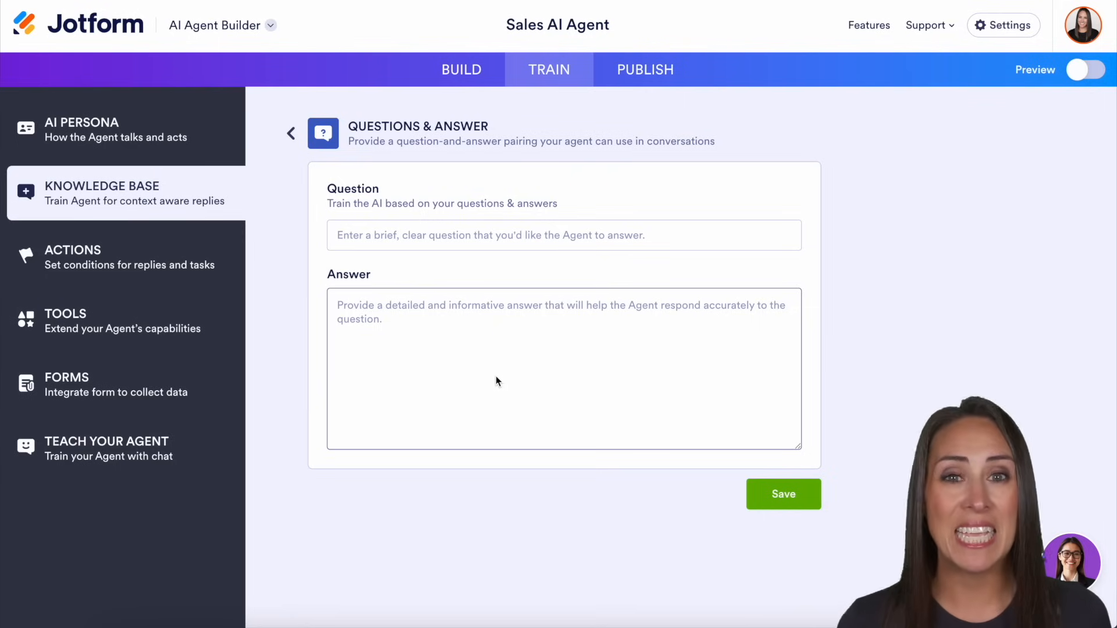
left_click(291, 135)
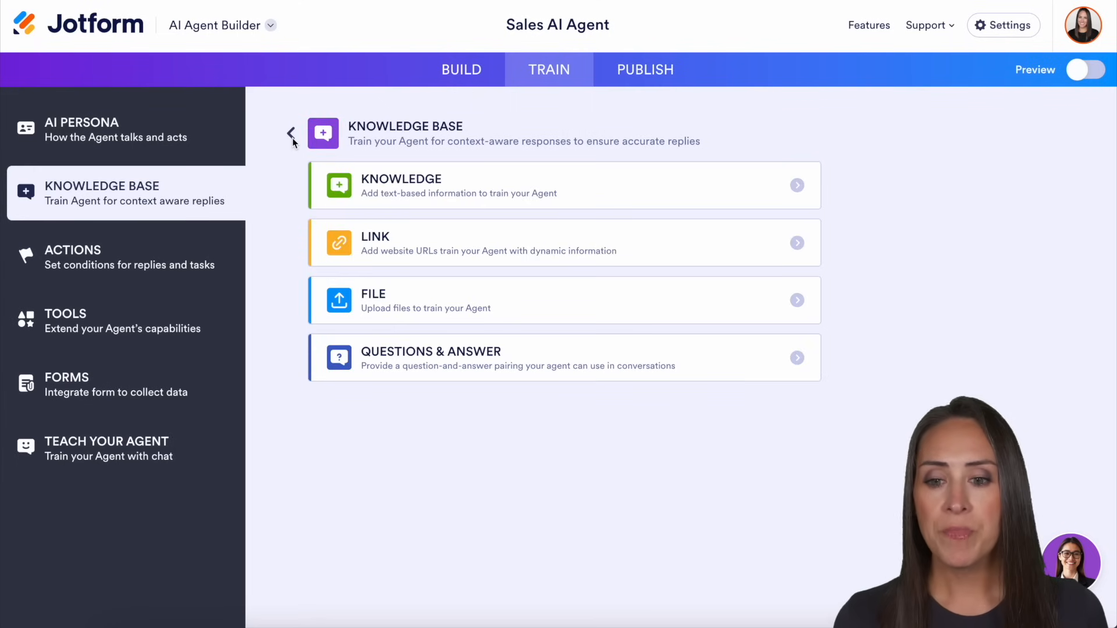
left_click(292, 138)
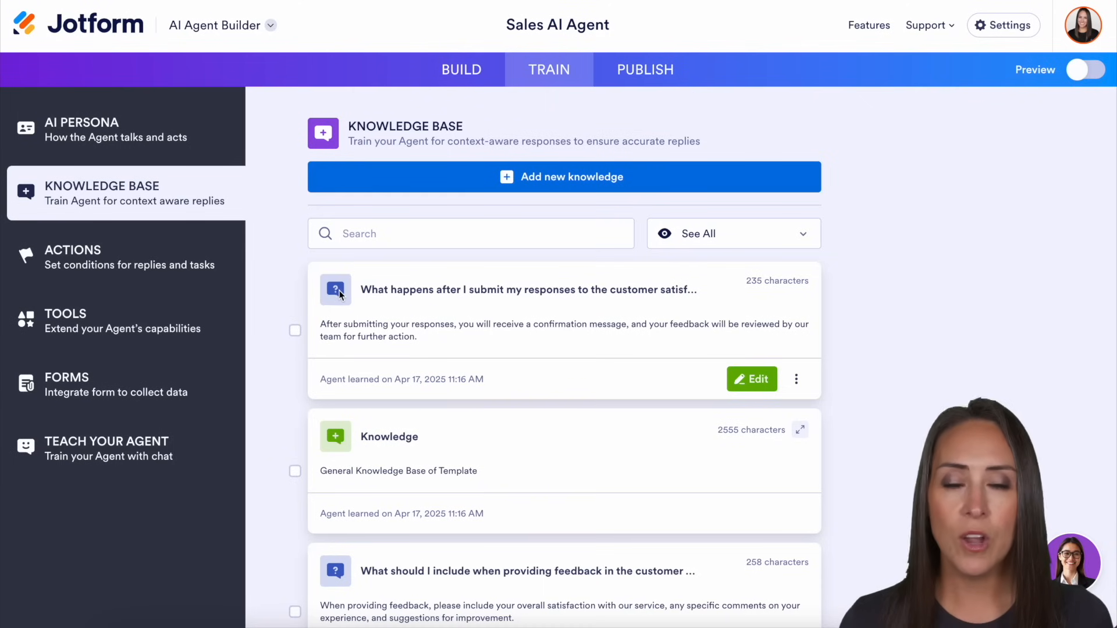
Start a new action for the agent and examine the trigger conditions available for it
left_click(93, 258)
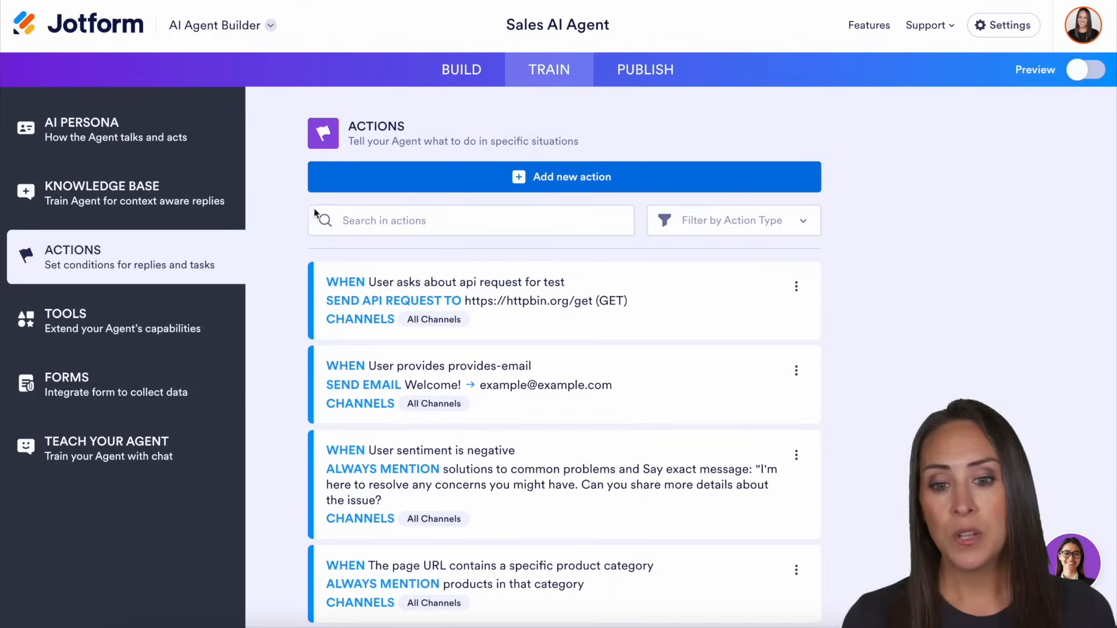
left_click(519, 180)
left_click(520, 258)
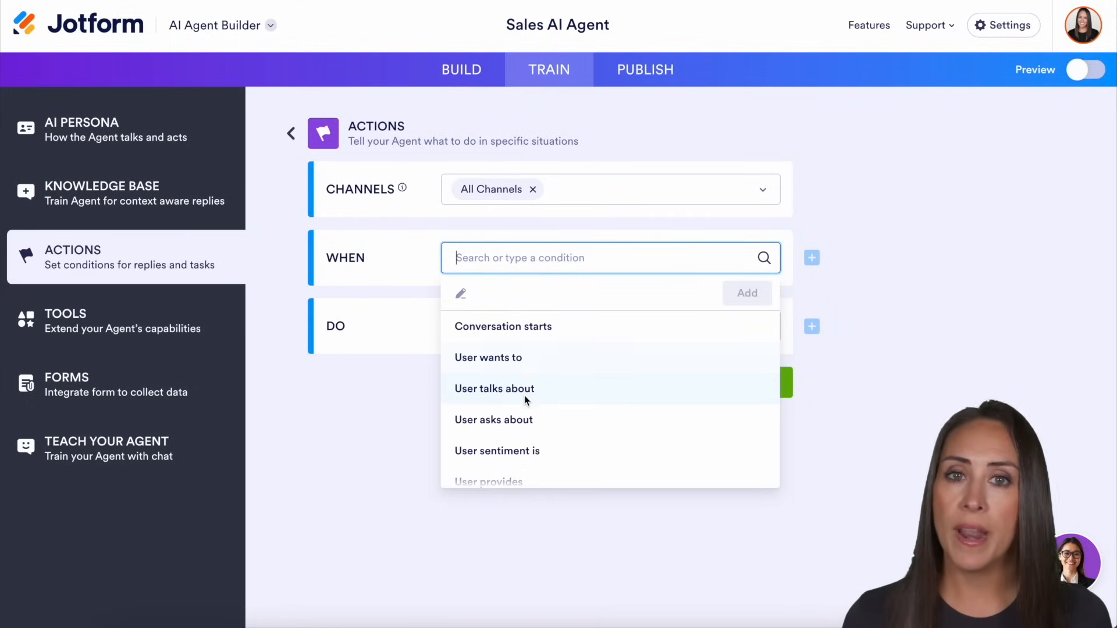
scroll(555, 422, "down", 2)
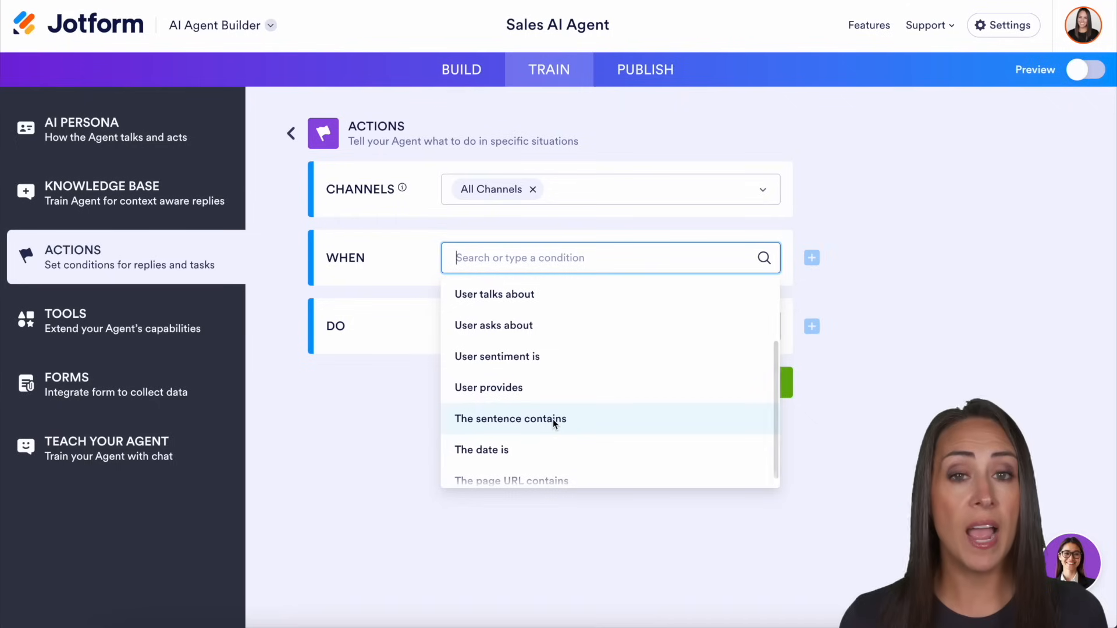
scroll(553, 417, "down", 1)
left_click(399, 386)
Examine the responses and tasks the agent can perform when an action's condition is met
left_click(582, 326)
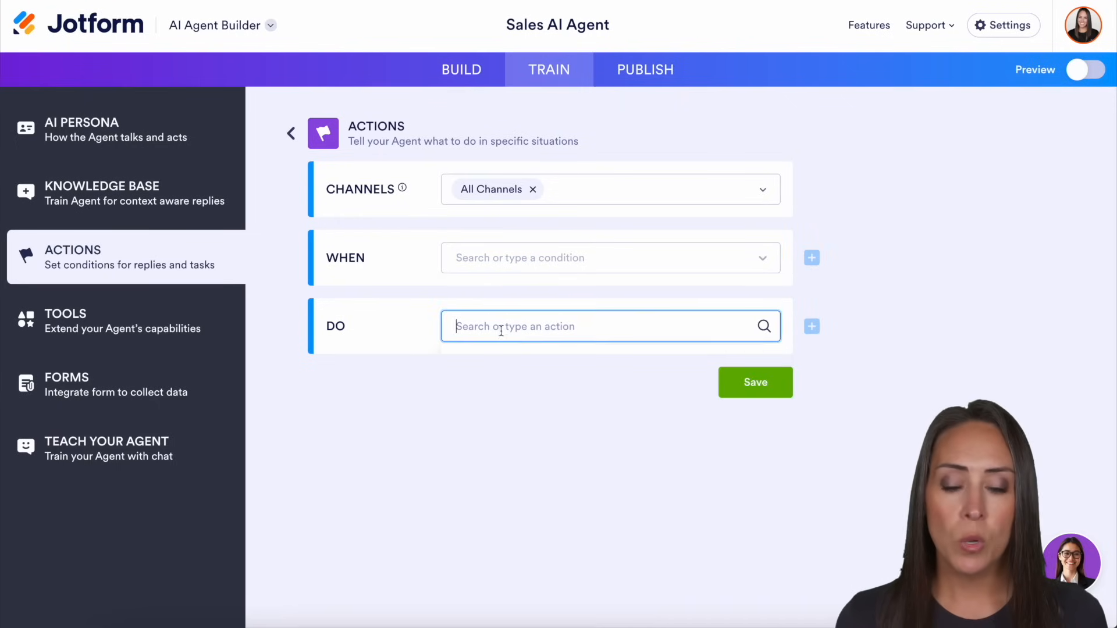
scroll(643, 425, "down", 3)
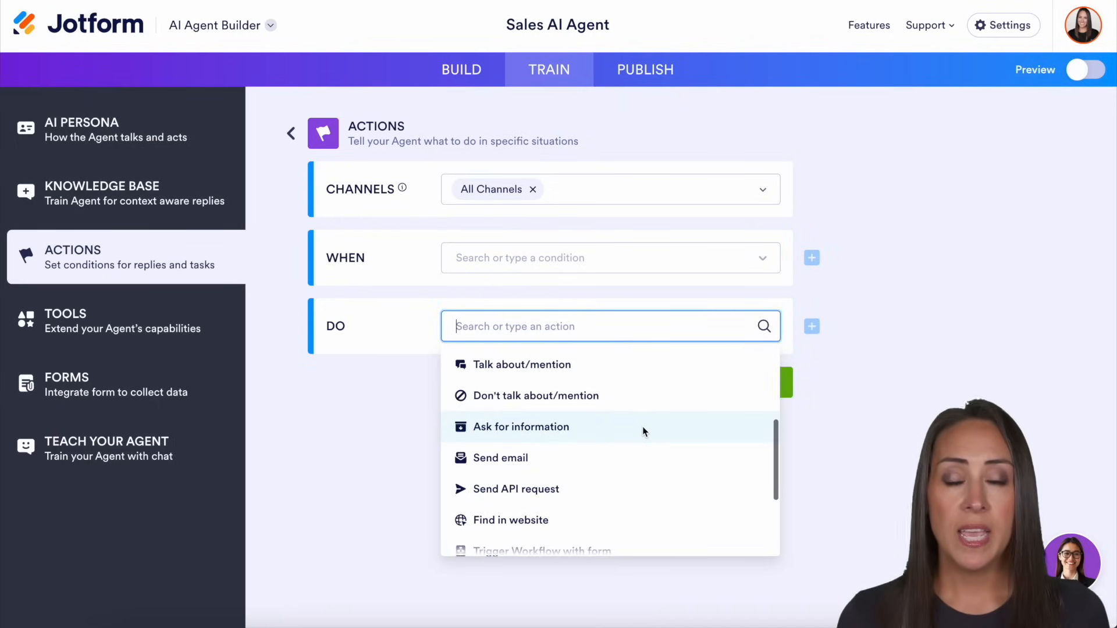
scroll(622, 421, "down", 2)
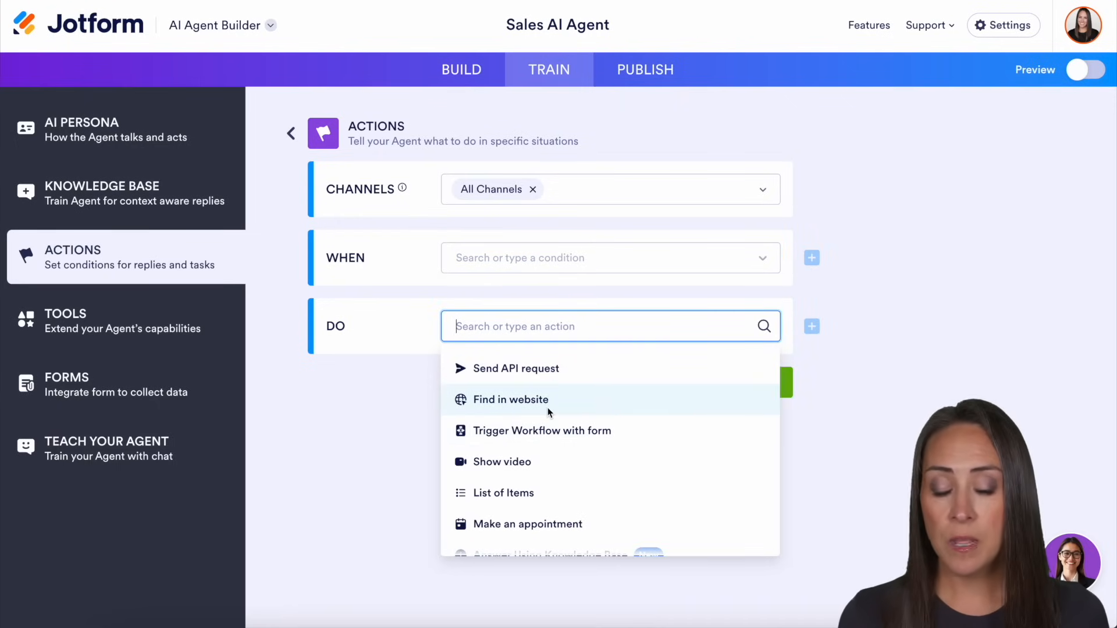
scroll(580, 441, "down", 1)
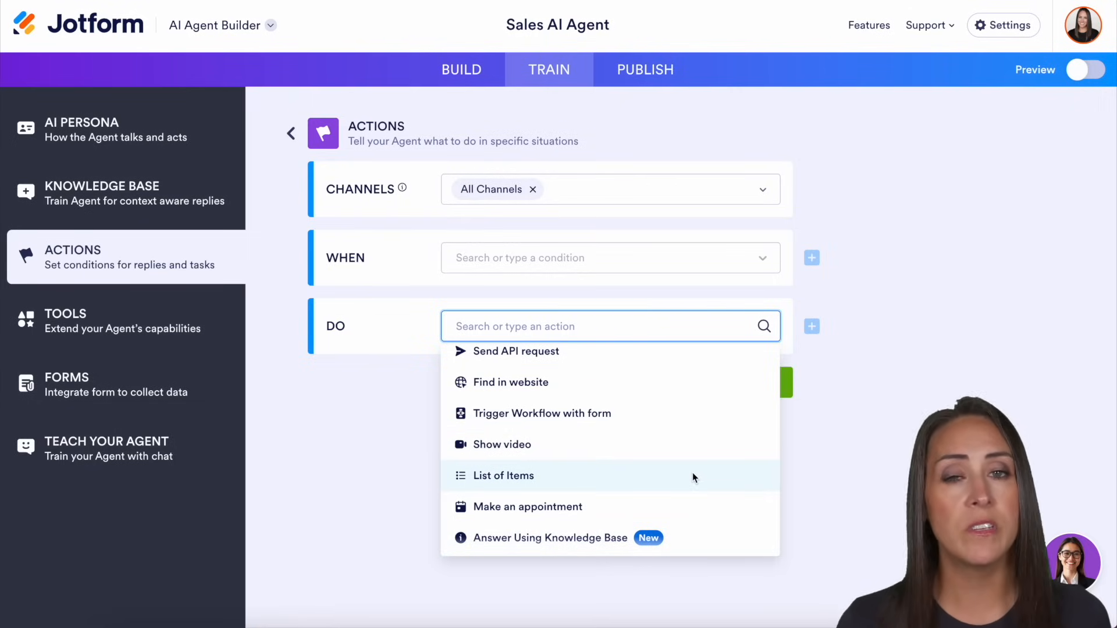
left_click(354, 392)
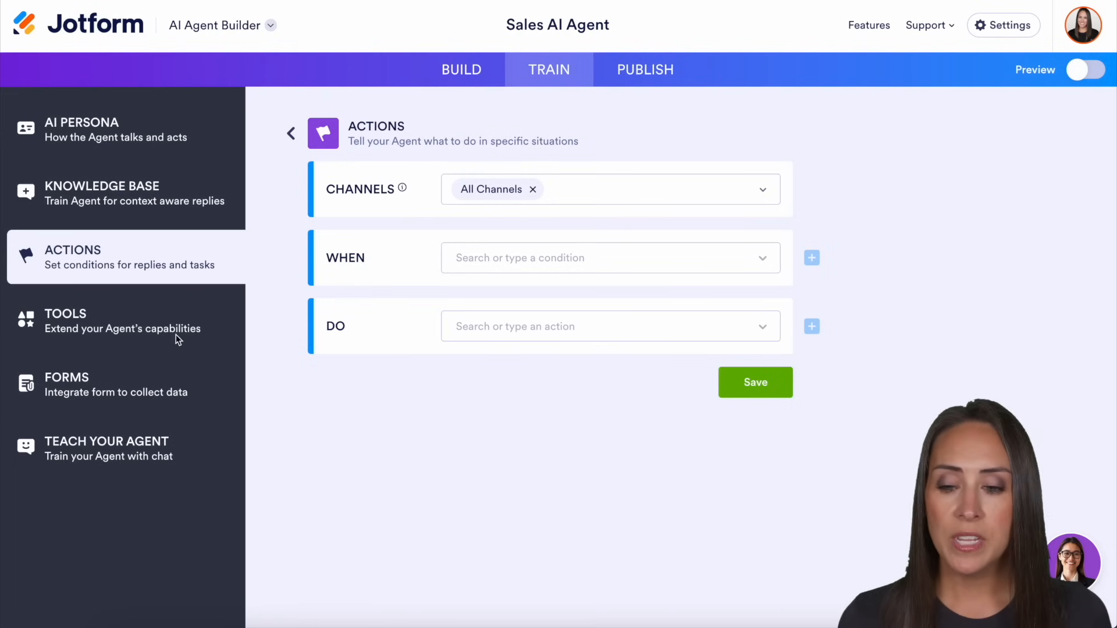
Review the full catalogue of tools that can extend the agent's capabilities, down to the tool request option
left_click(136, 330)
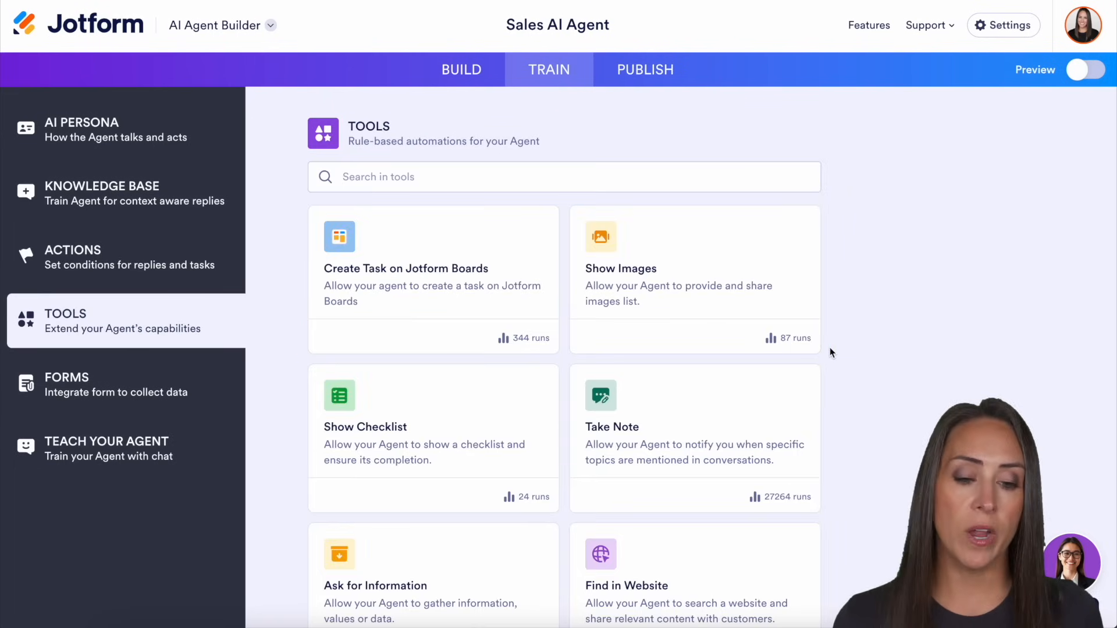
scroll(839, 345, "down", 3)
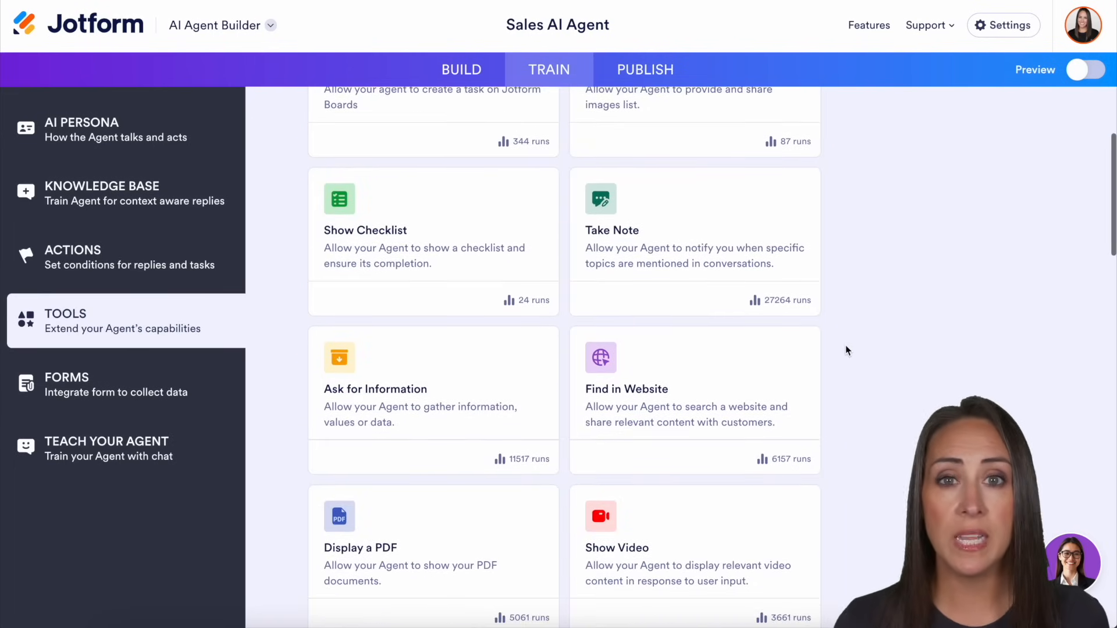
scroll(845, 348, "down", 3)
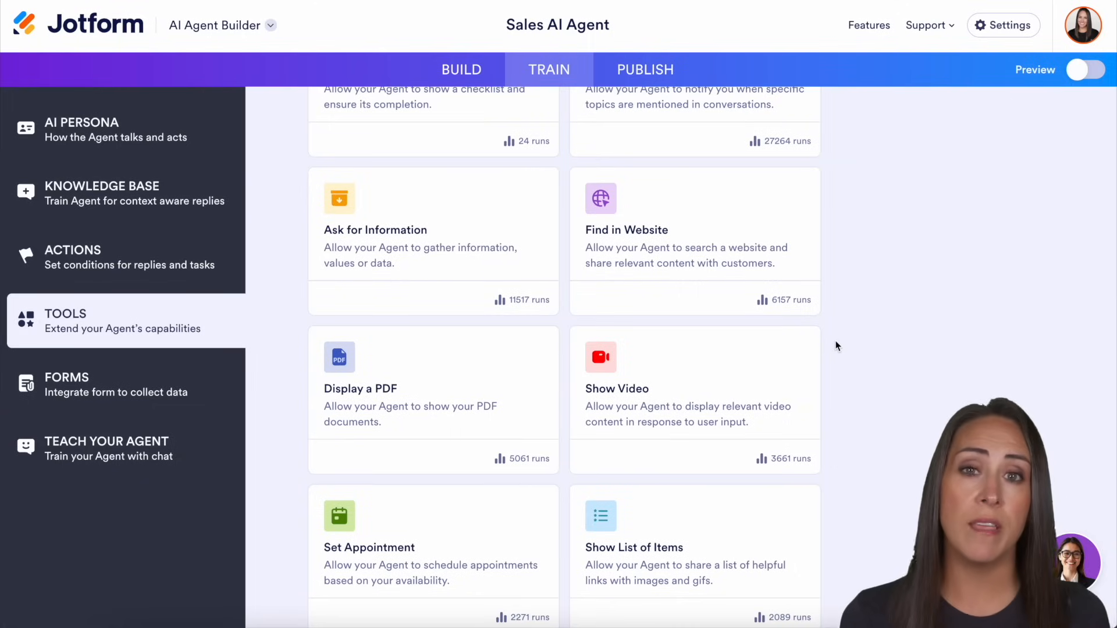
scroll(834, 343, "down", 3)
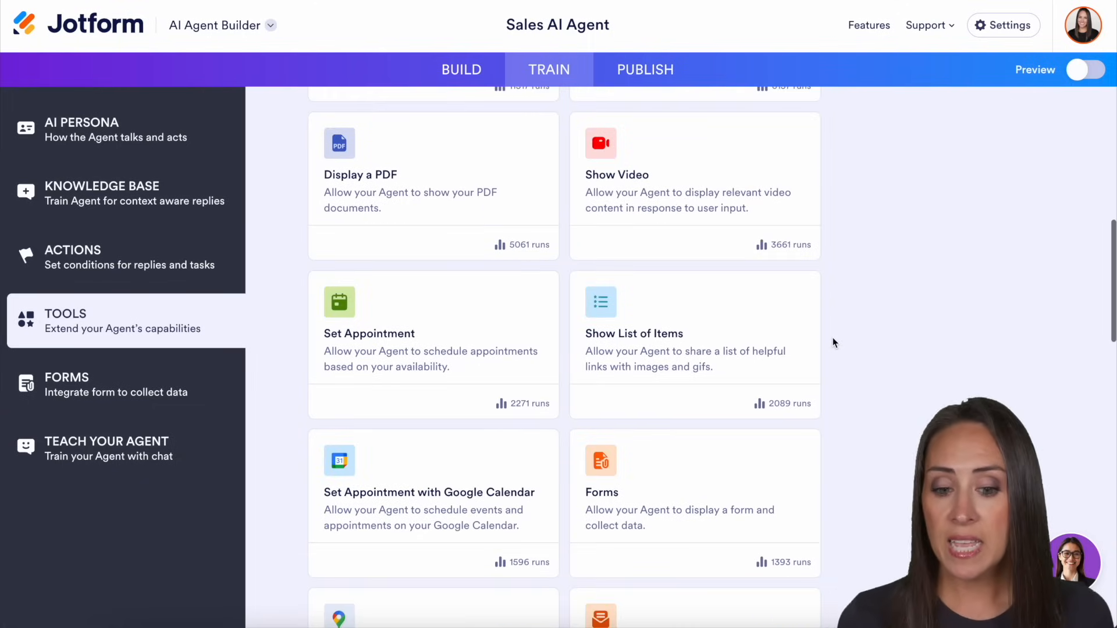
scroll(833, 343, "down", 10)
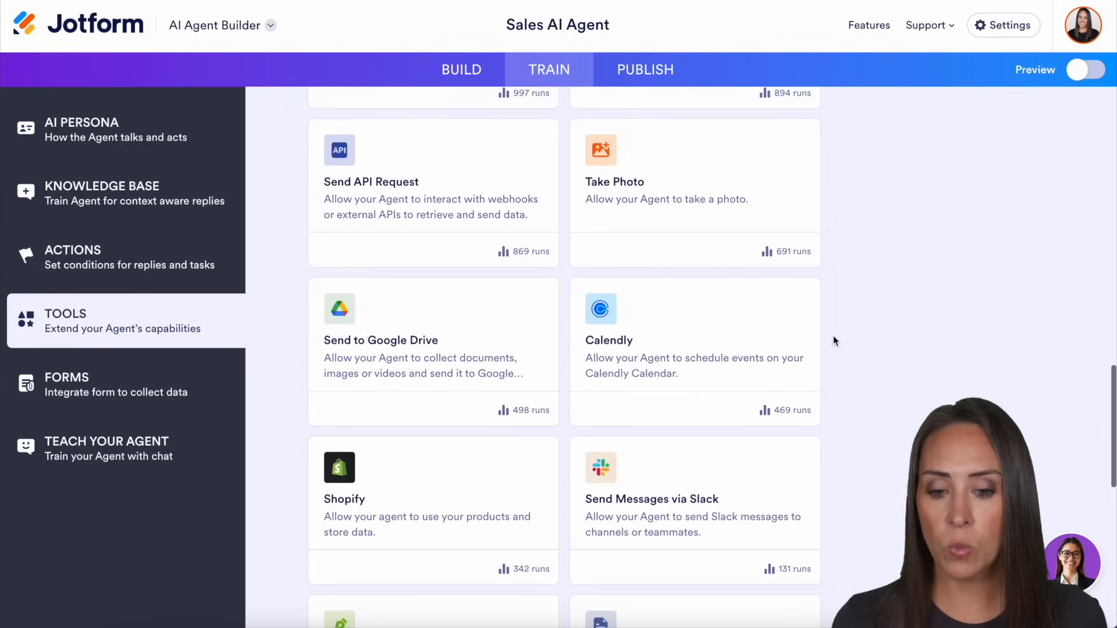
scroll(833, 341, "down", 8)
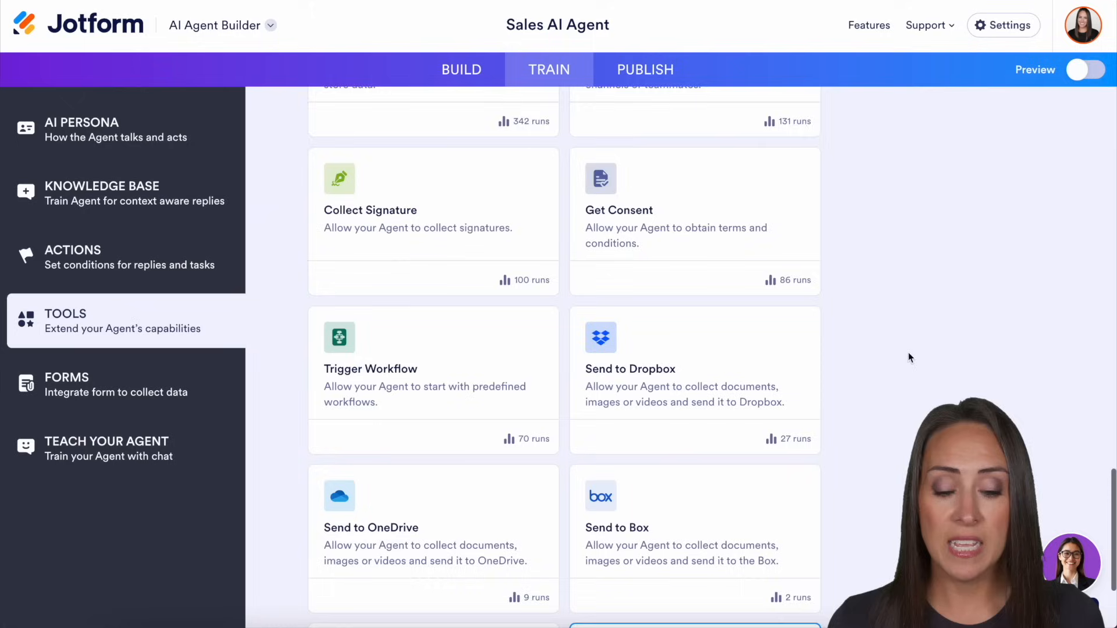
scroll(910, 357, "down", 3)
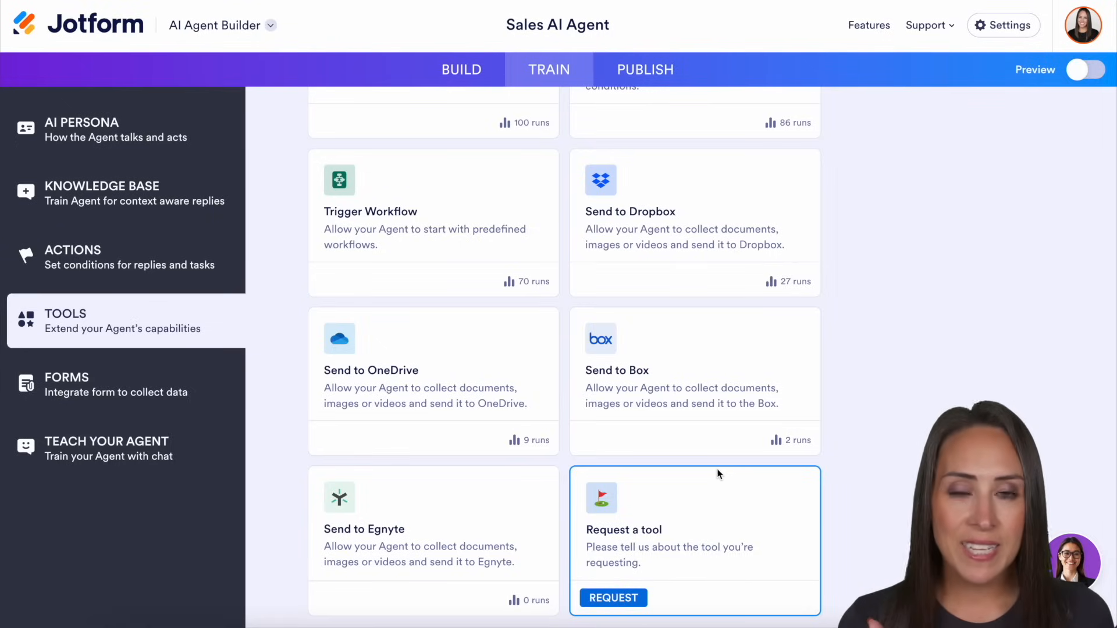
Review the agent's connected forms and the forms available to add, and open the chat-based agent teaching
left_click(113, 381)
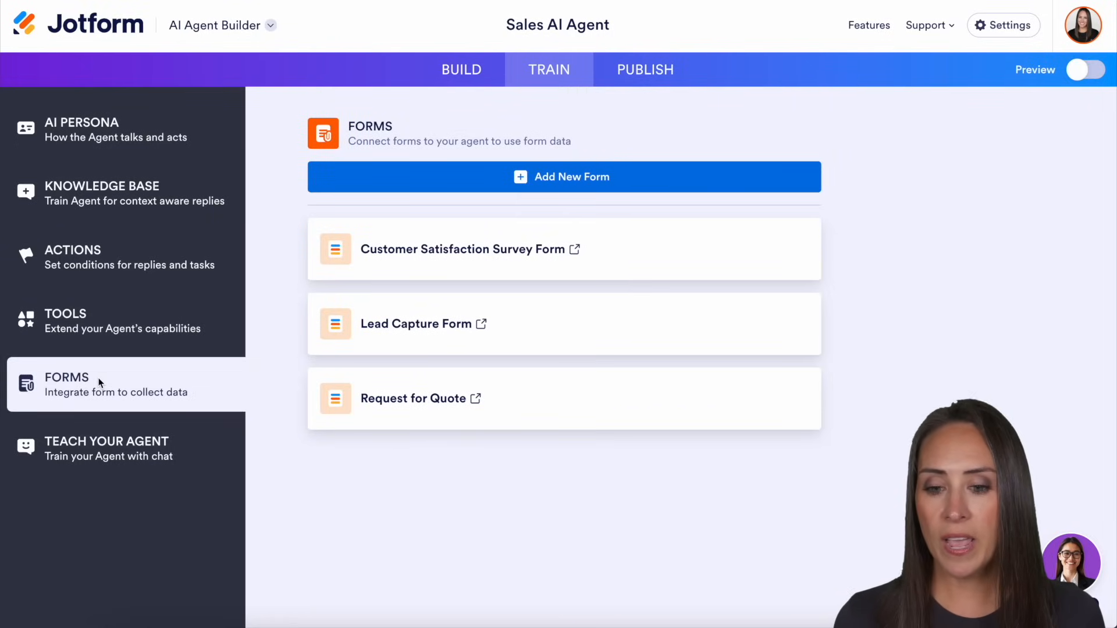
mouse_move(602, 417)
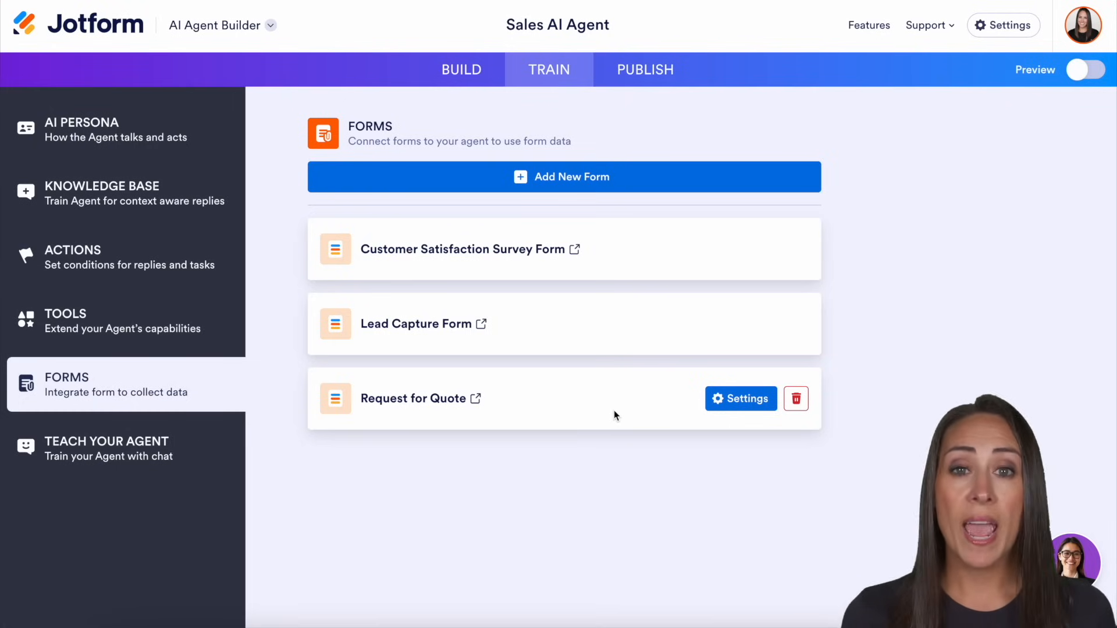
left_click(569, 187)
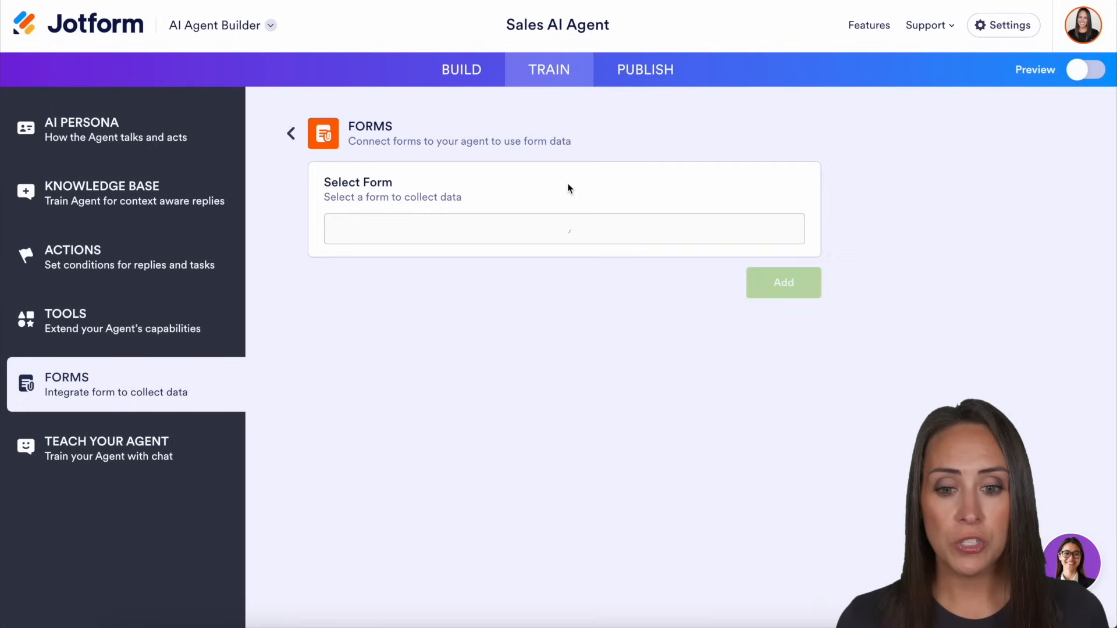
left_click(585, 231)
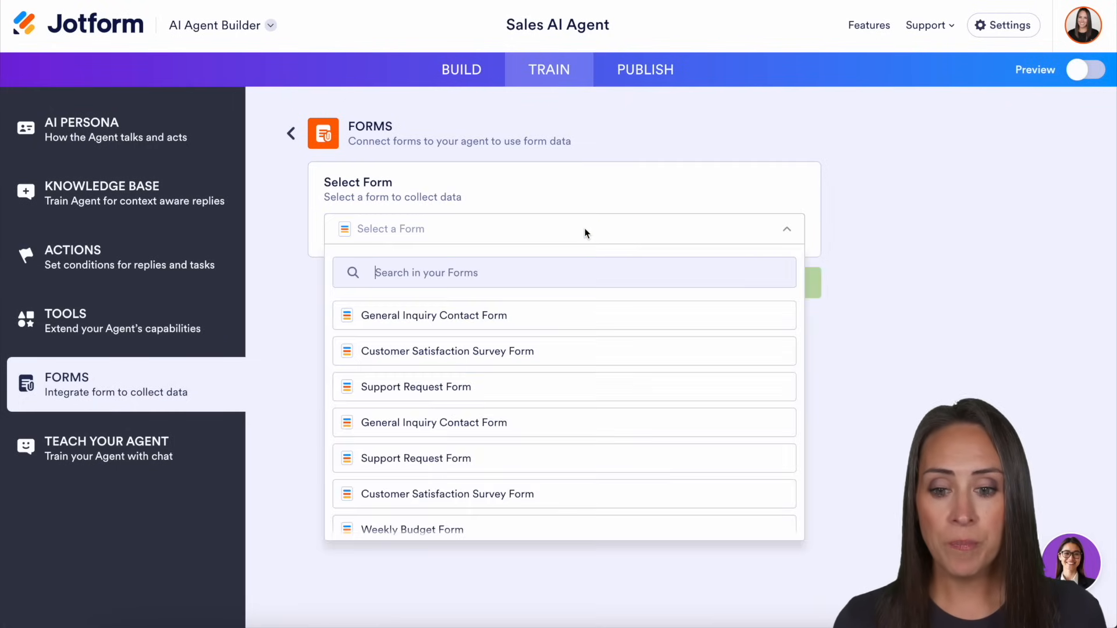
left_click(605, 190)
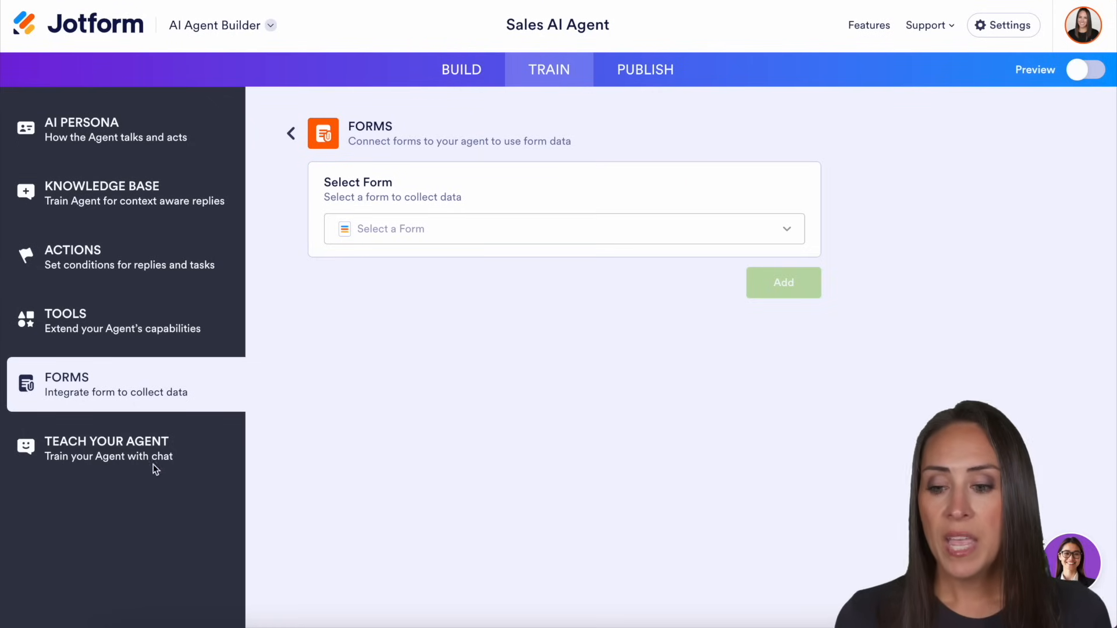
left_click(125, 444)
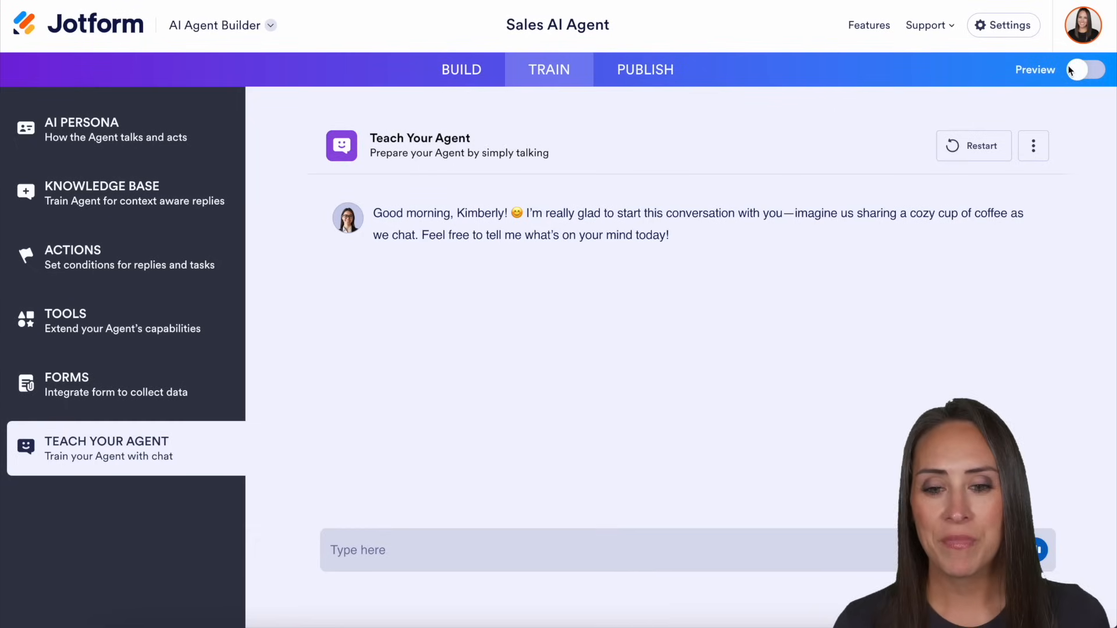
From the publishing options, check the agent's access permission choices and its notification settings, and close the settings
left_click(652, 76)
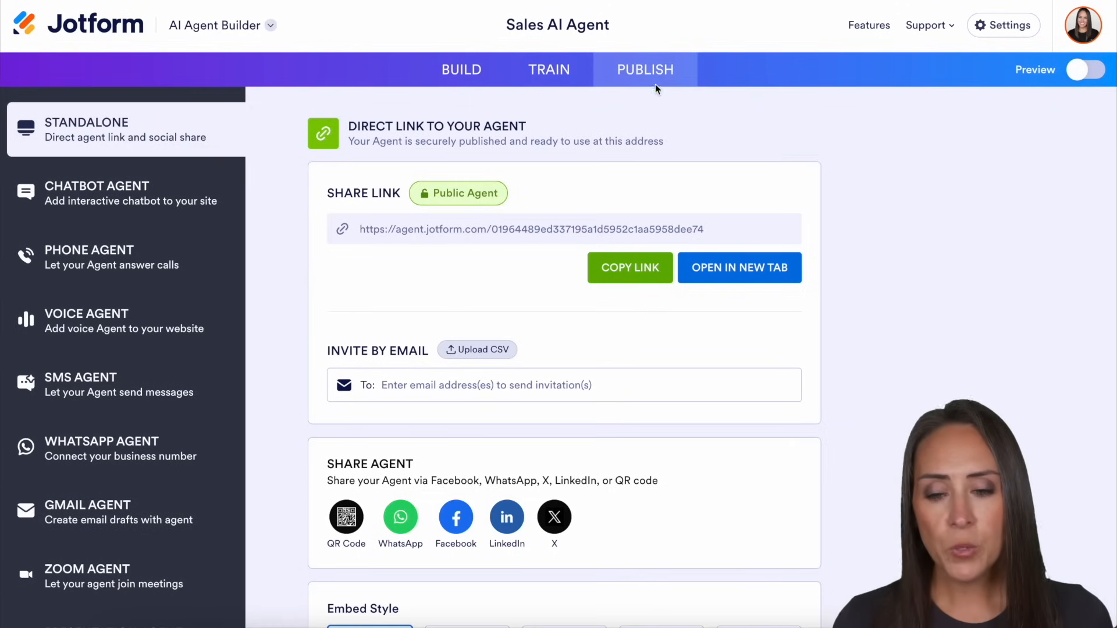
left_click(468, 197)
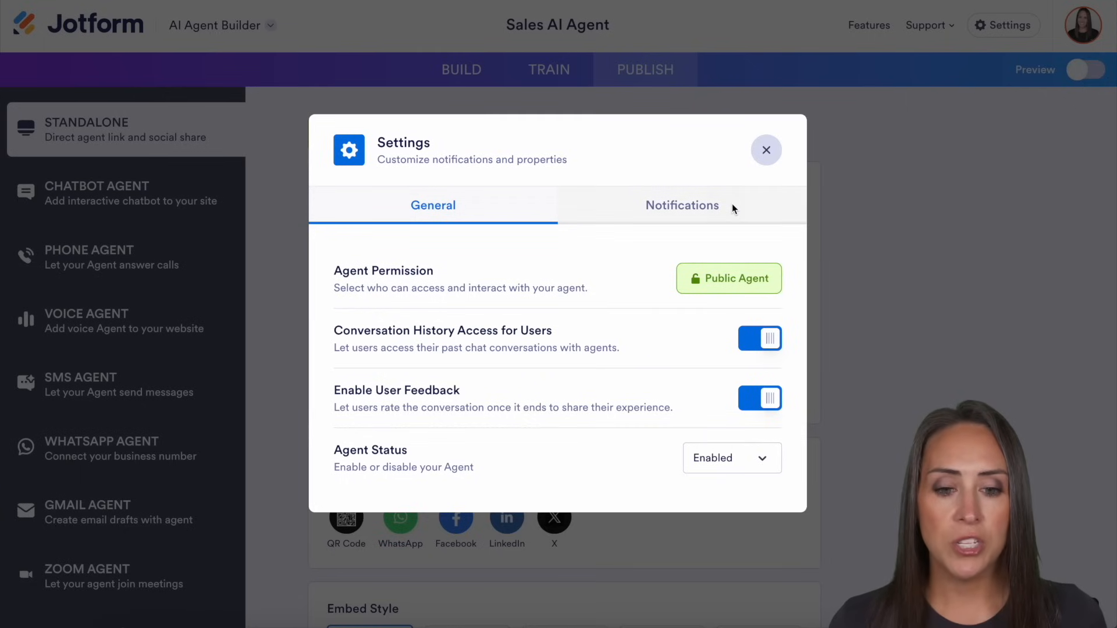
left_click(739, 271)
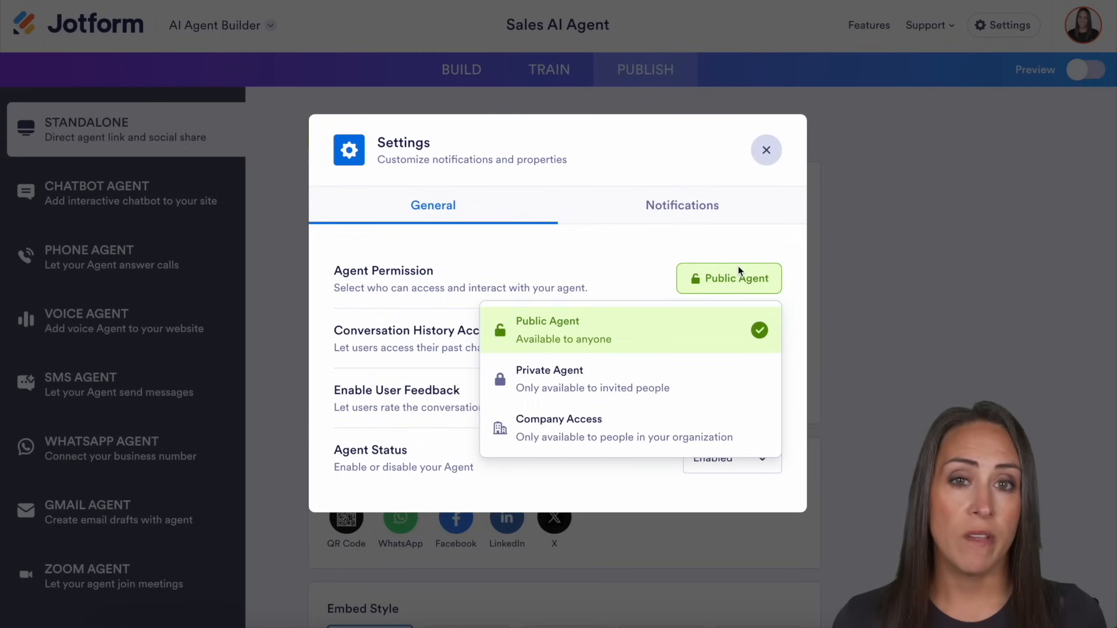
left_click(741, 246)
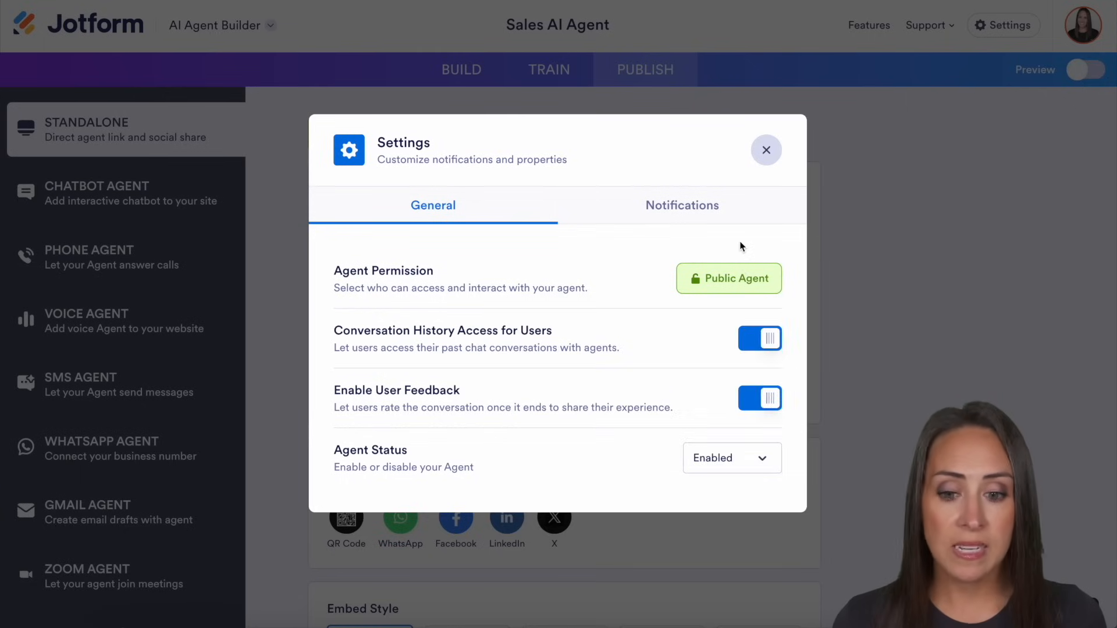
left_click(712, 204)
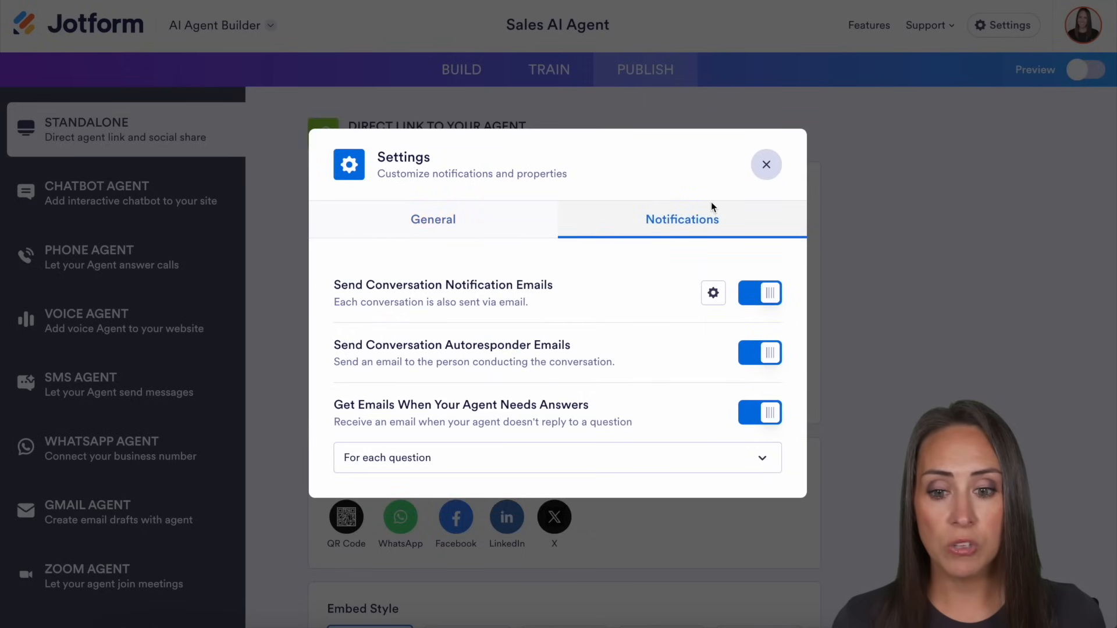
left_click(766, 164)
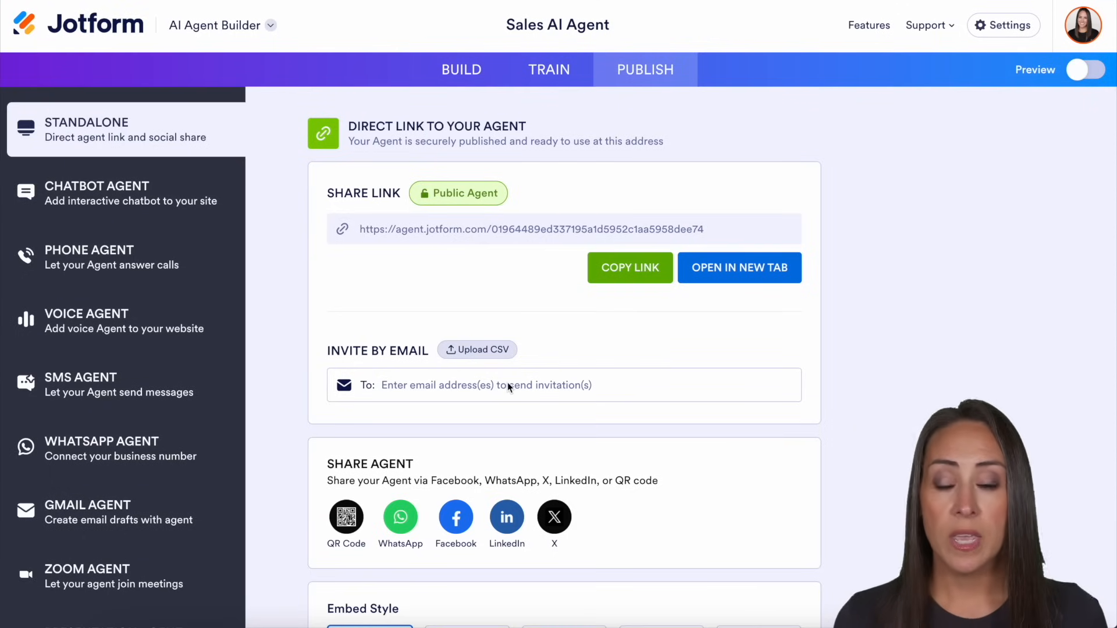
Examine the standalone agent's sharing and embed styles, and the chatbot agent's greeting, opening, pulsing and position settings
scroll(837, 361, "down", 4)
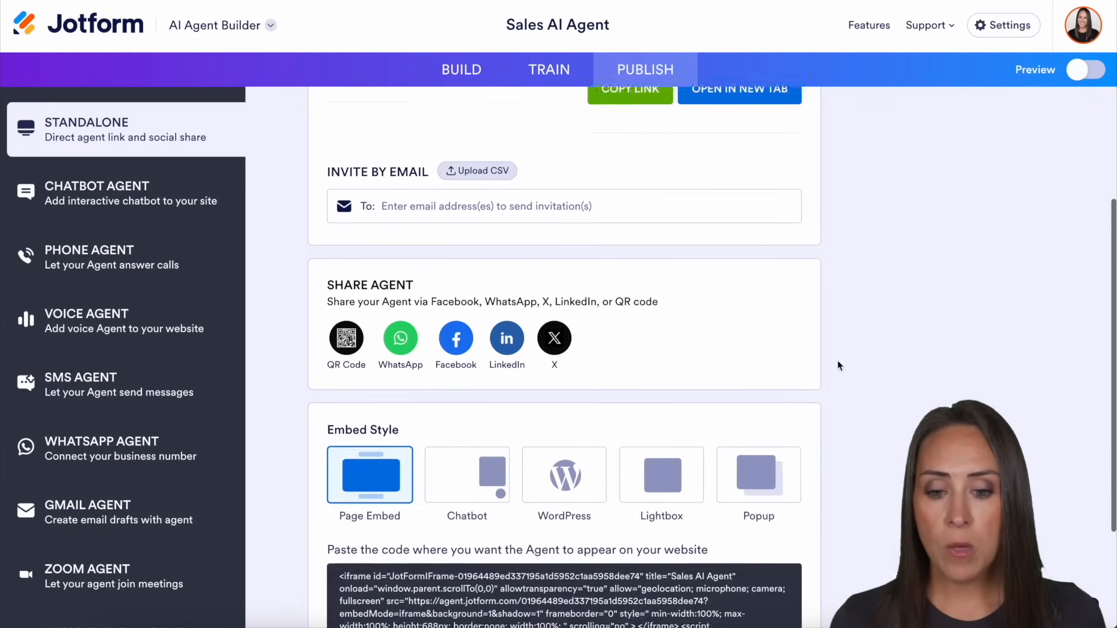
scroll(783, 282, "down", 2)
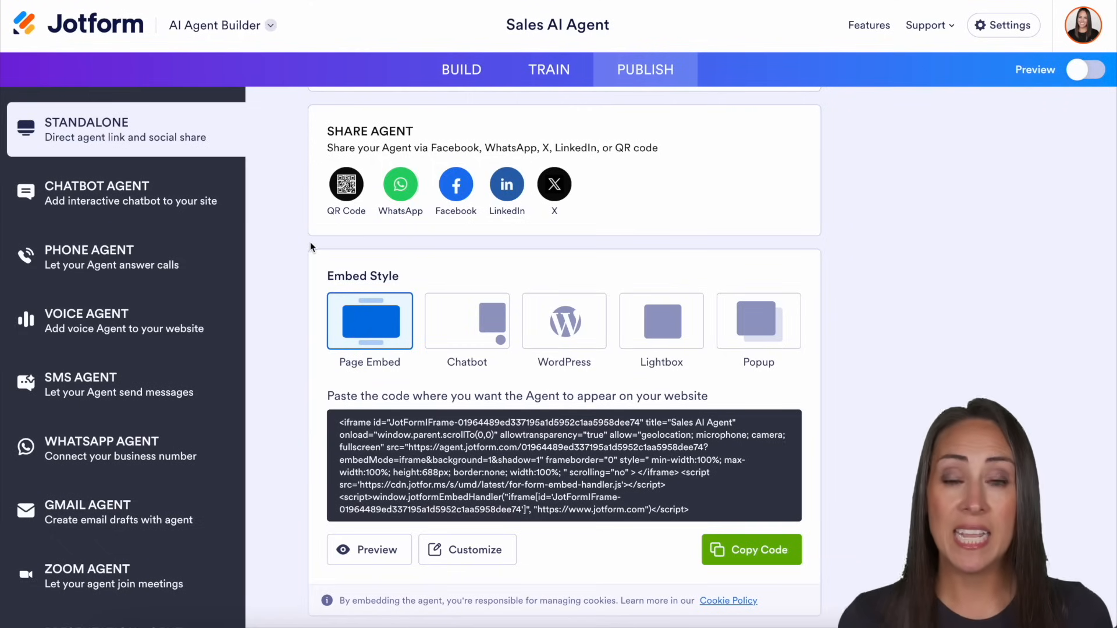
left_click(140, 200)
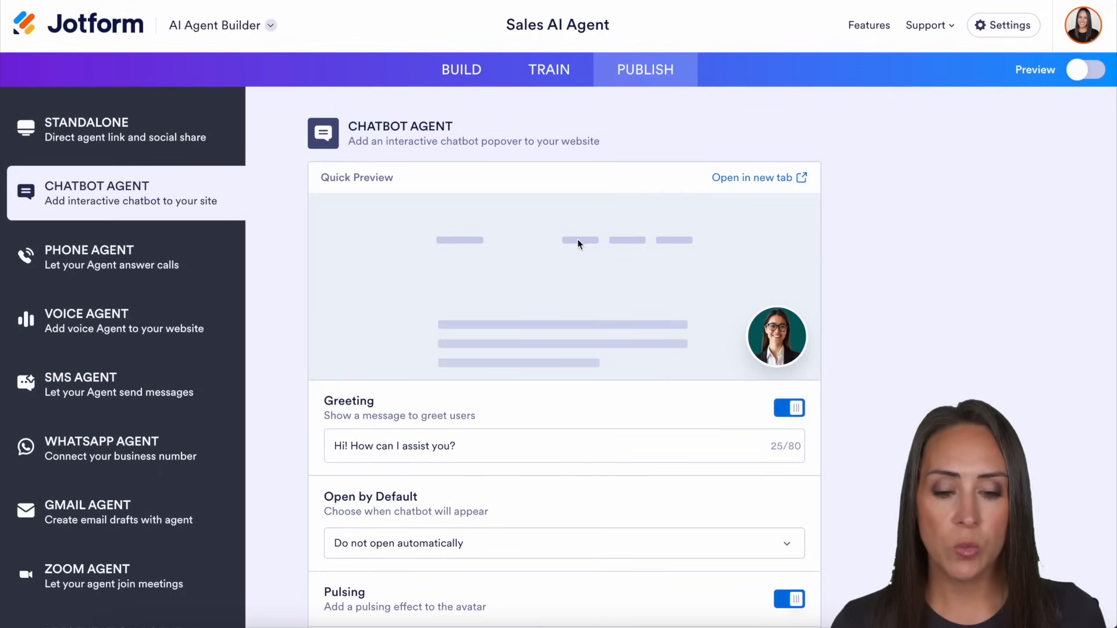
scroll(579, 321, "down", 1)
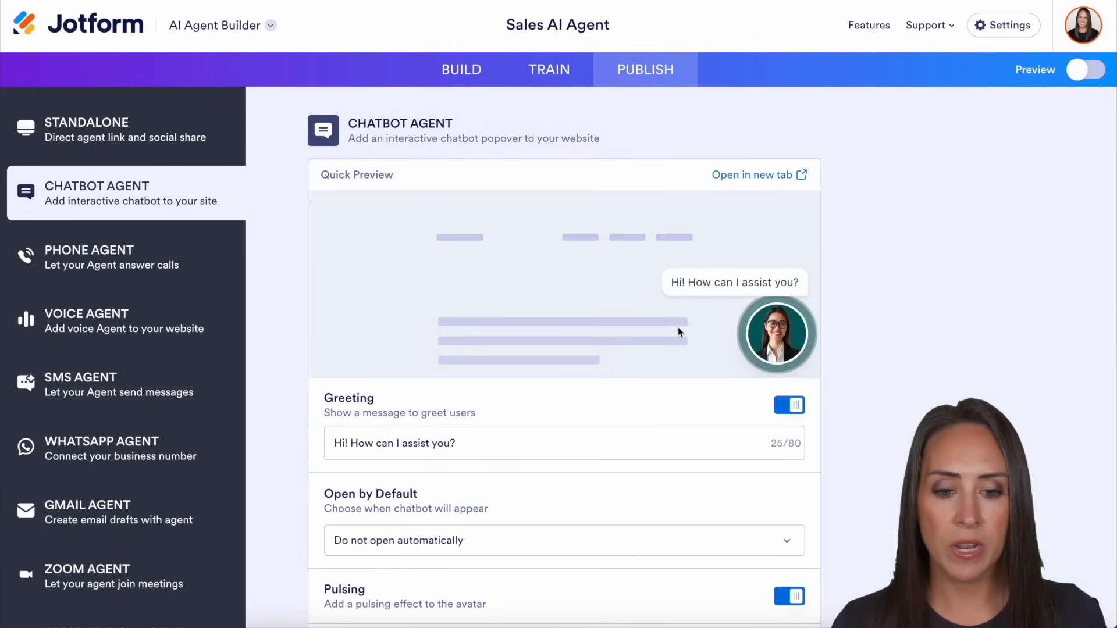
scroll(406, 437, "down", 1)
scroll(440, 505, "down", 1)
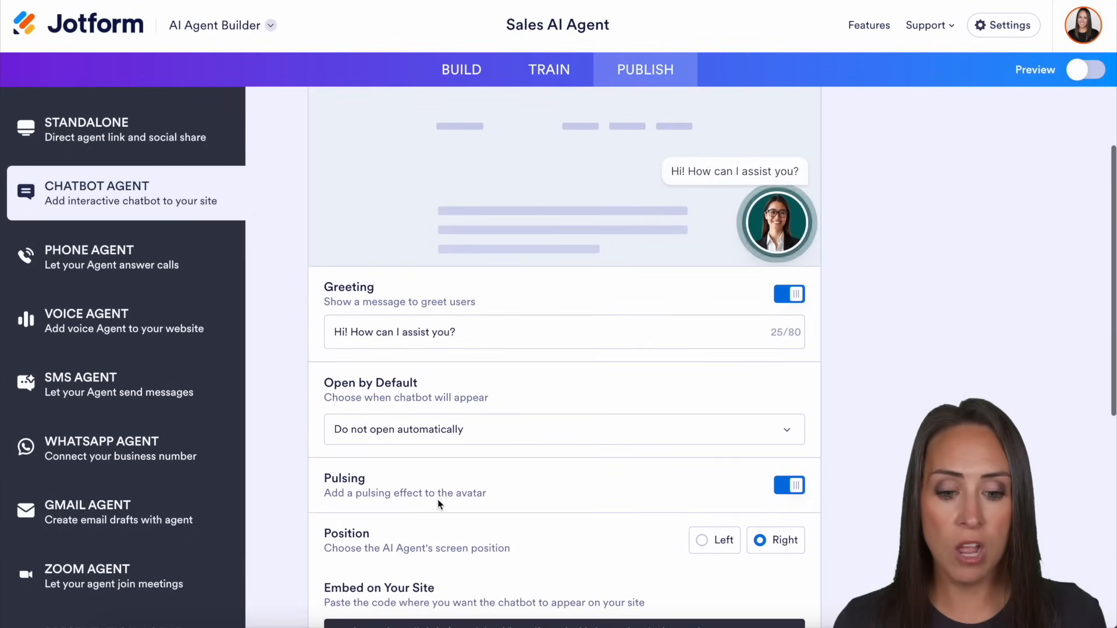
Examine the phone agent's publishing options, including the test call, phone number purchase, agent voice and form compatibility
left_click(85, 265)
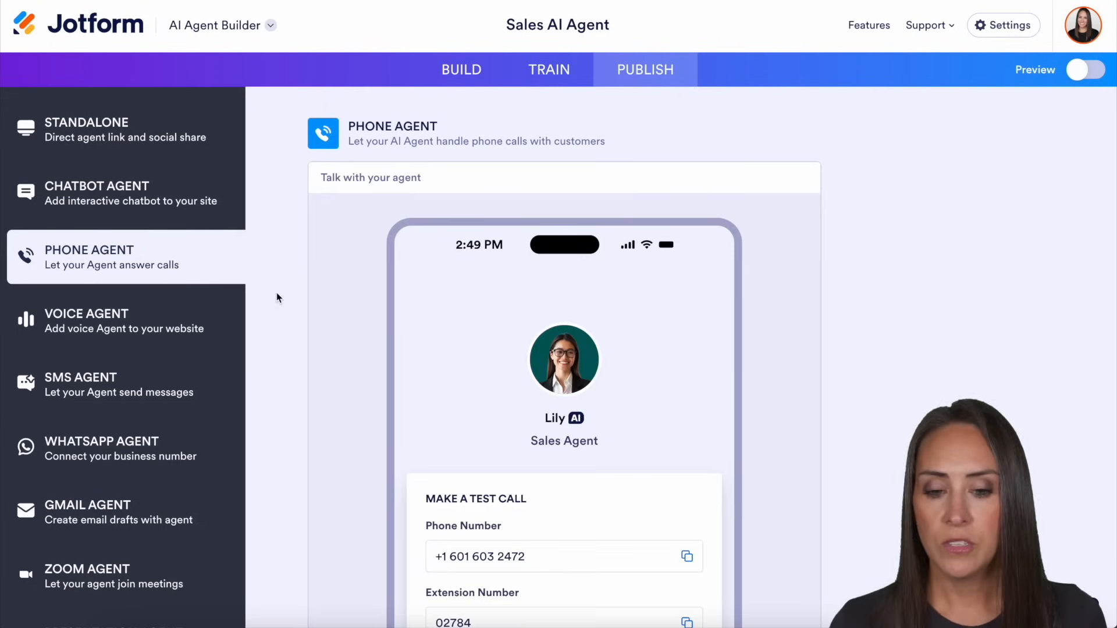
scroll(871, 436, "down", 4)
scroll(871, 436, "down", 5)
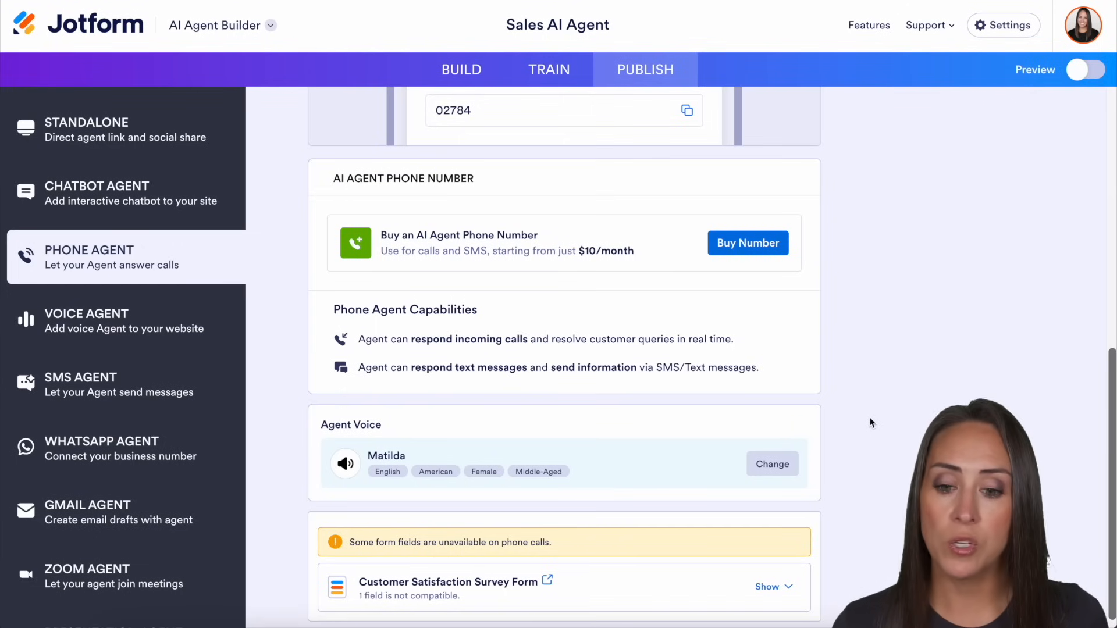
scroll(871, 423, "down", 1)
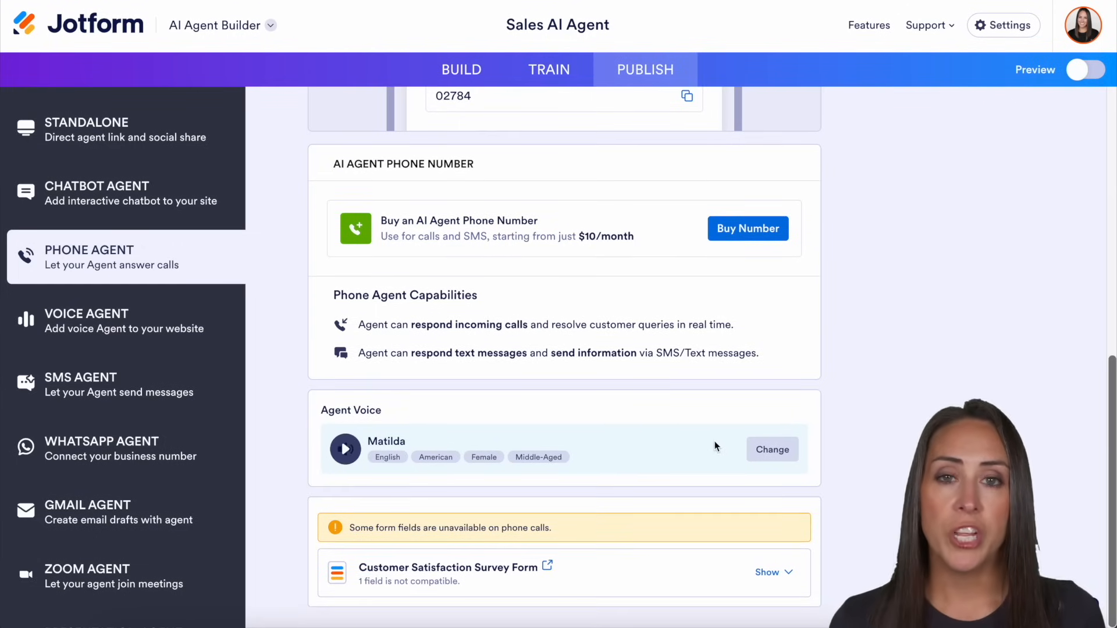
Examine the voice agent's publishing options, including the share link, agent voice, social sharing and website embed styles
left_click(93, 330)
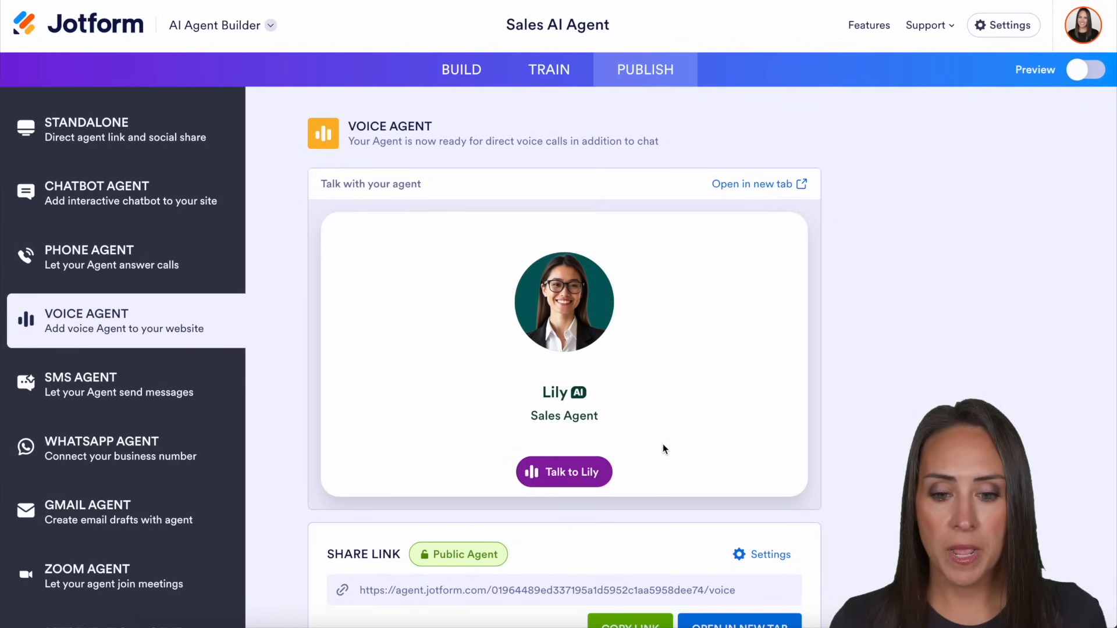
scroll(524, 466, "down", 3)
scroll(564, 357, "down", 6)
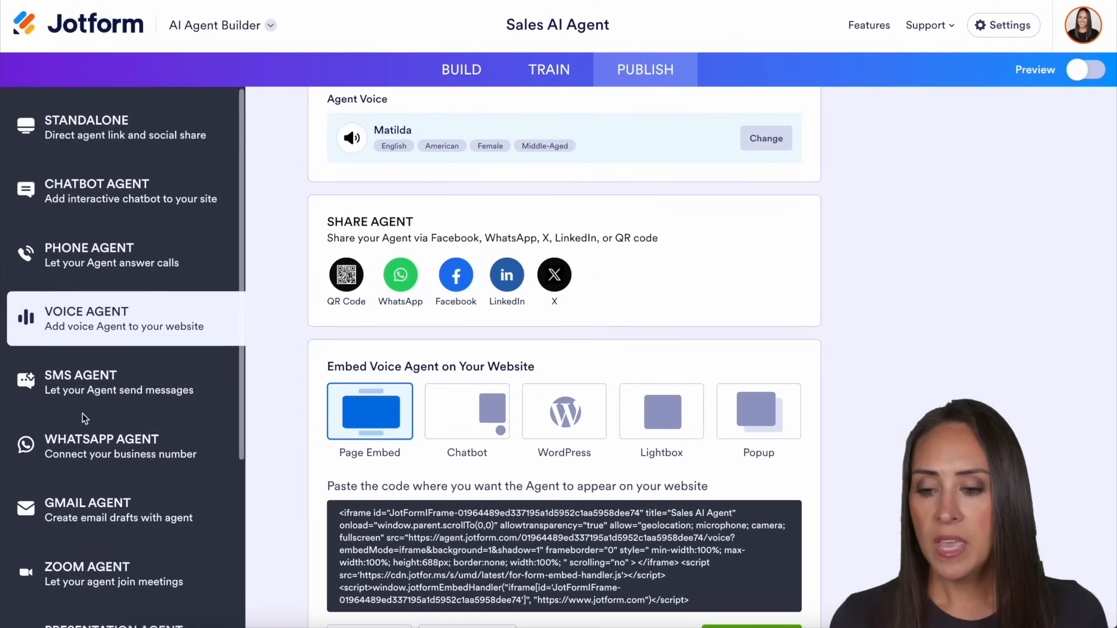
Browse the platforms the agent can be added to, such as WordPress, Shopify, Wix and Squarespace
scroll(90, 419, "down", 2)
scroll(90, 420, "down", 2)
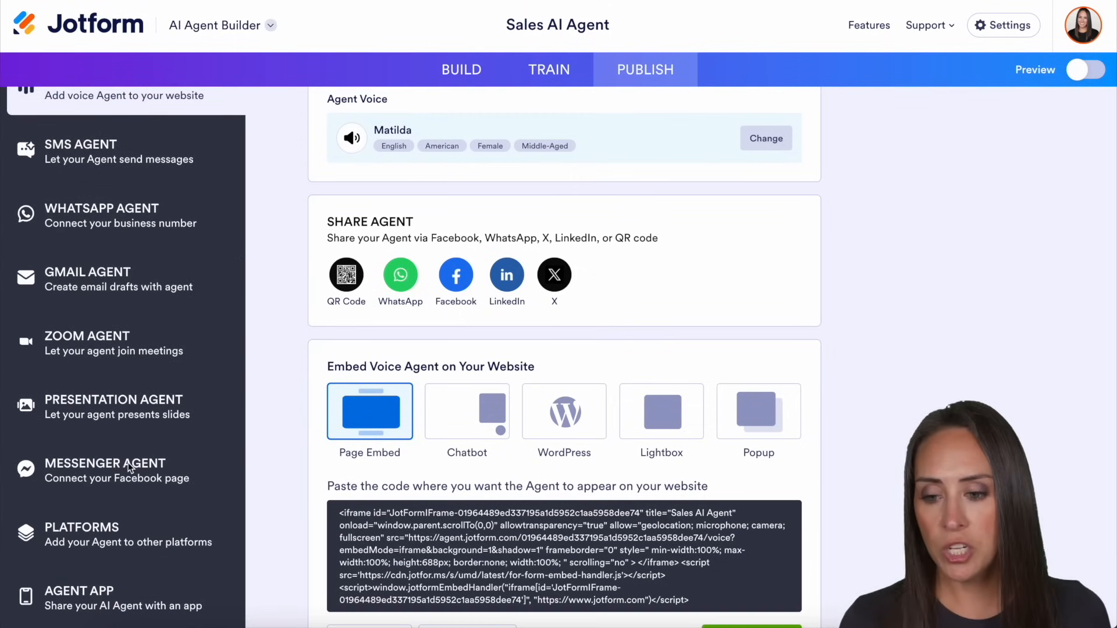
left_click(124, 546)
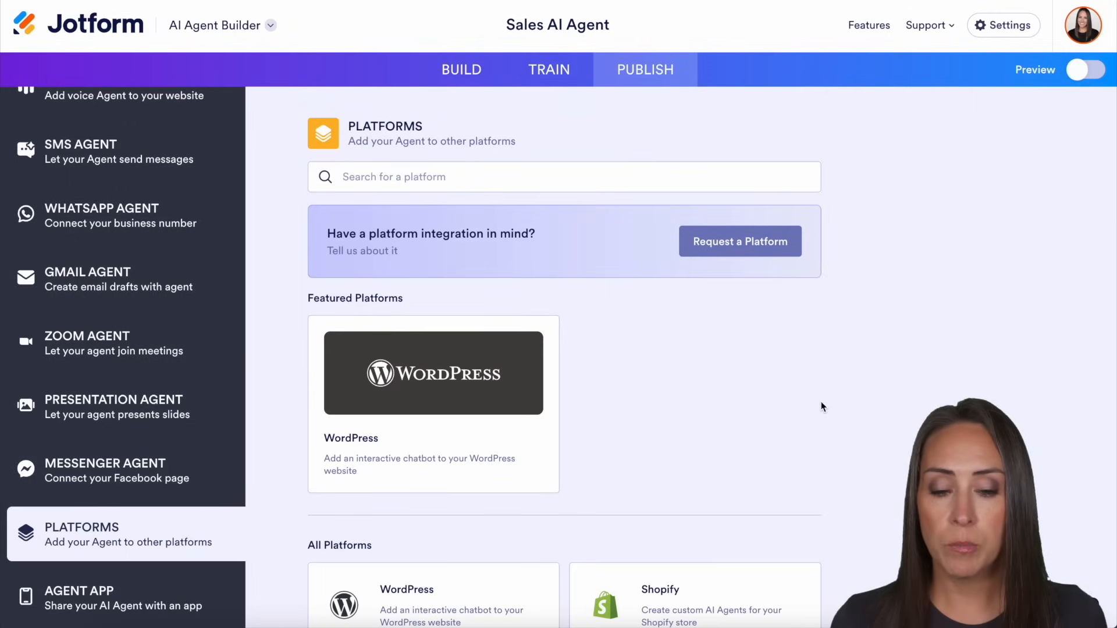
scroll(822, 409, "down", 3)
scroll(823, 409, "down", 5)
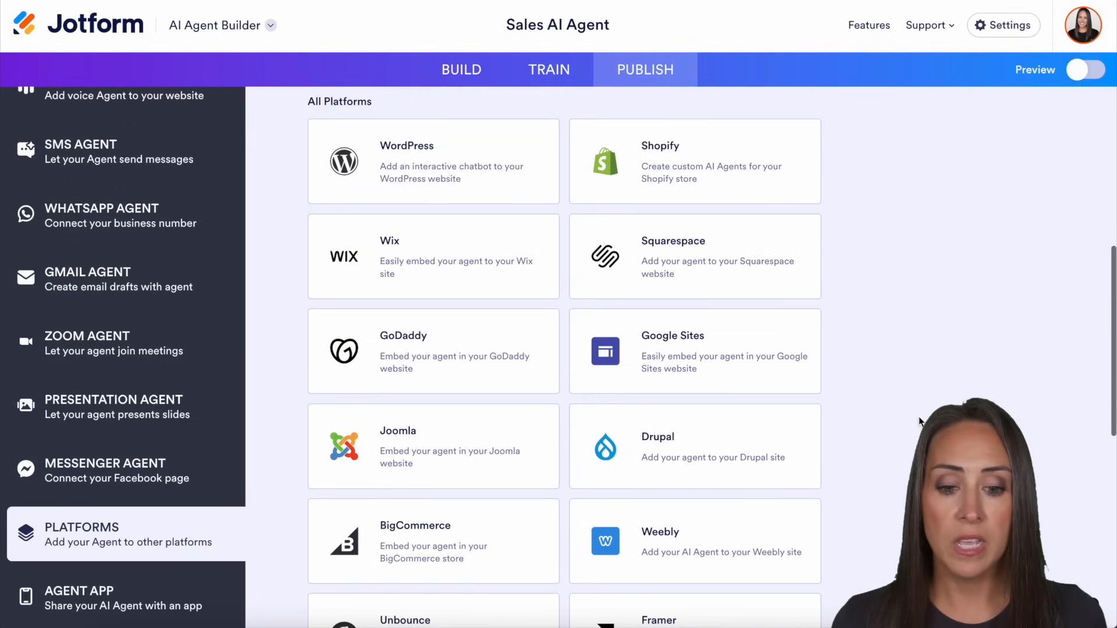
scroll(908, 423, "down", 1)
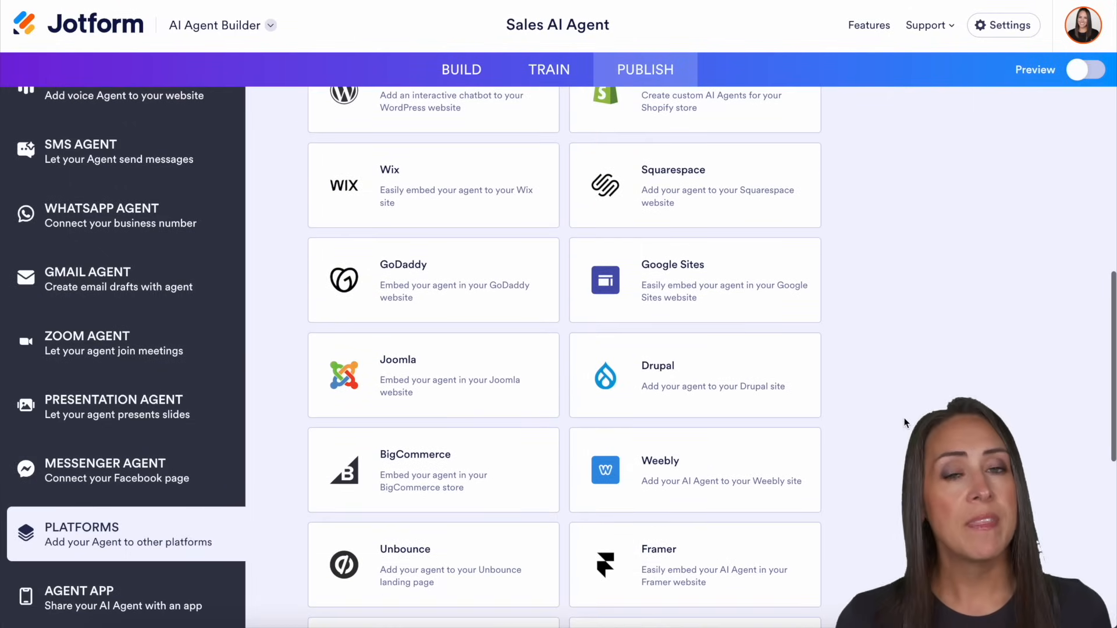
Examine the agent app's sharing options, its app icon and name settings, and its splash screen
left_click(60, 582)
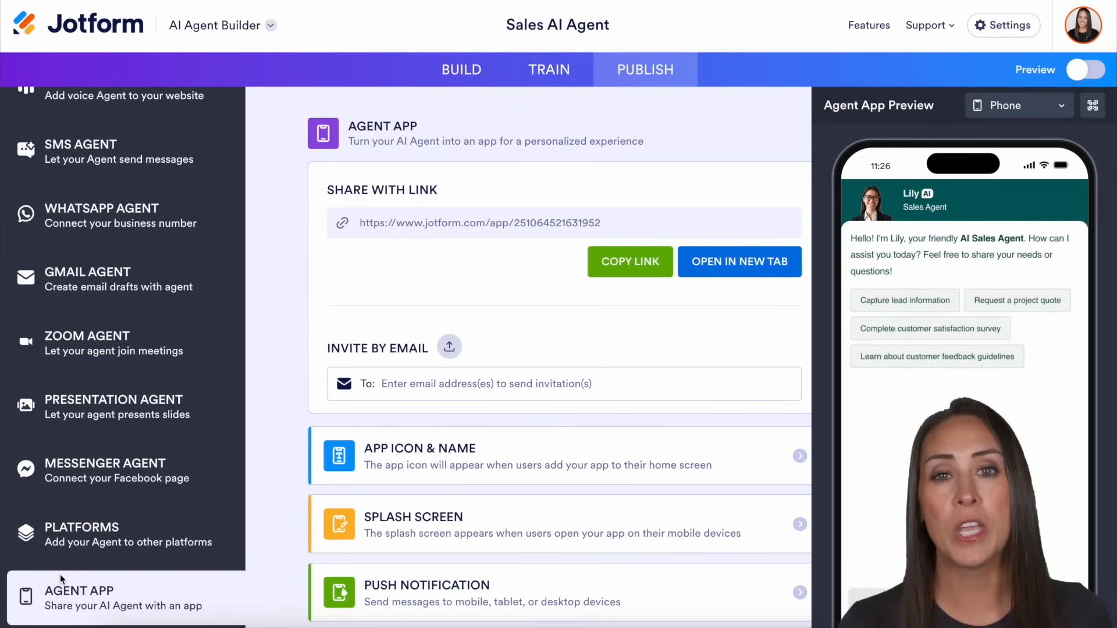
left_click(690, 449)
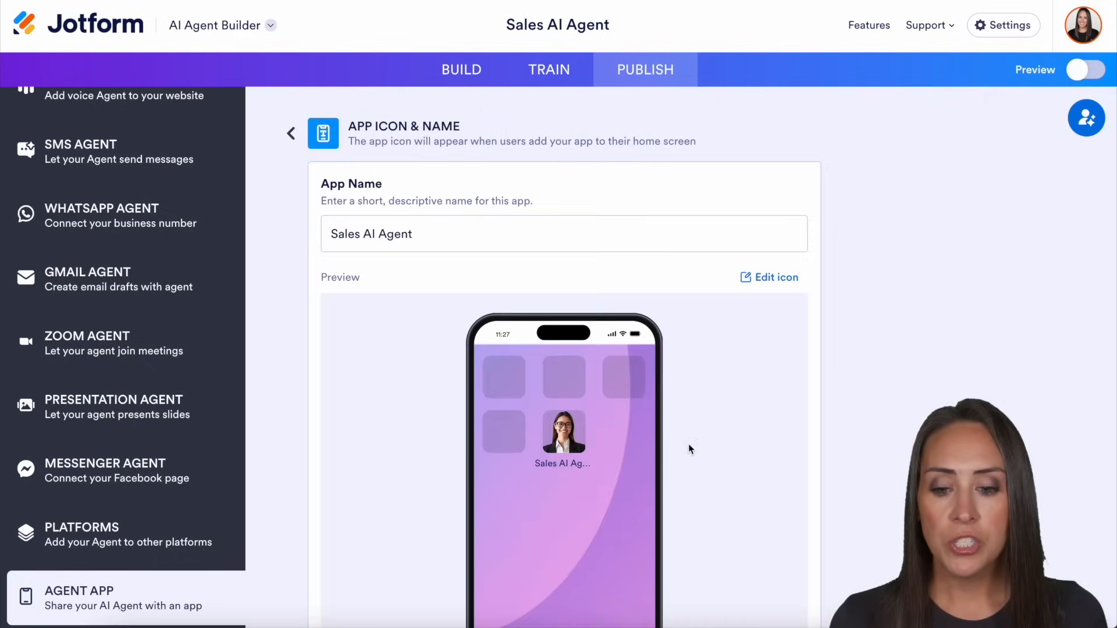
left_click(292, 135)
scroll(720, 452, "down", 3)
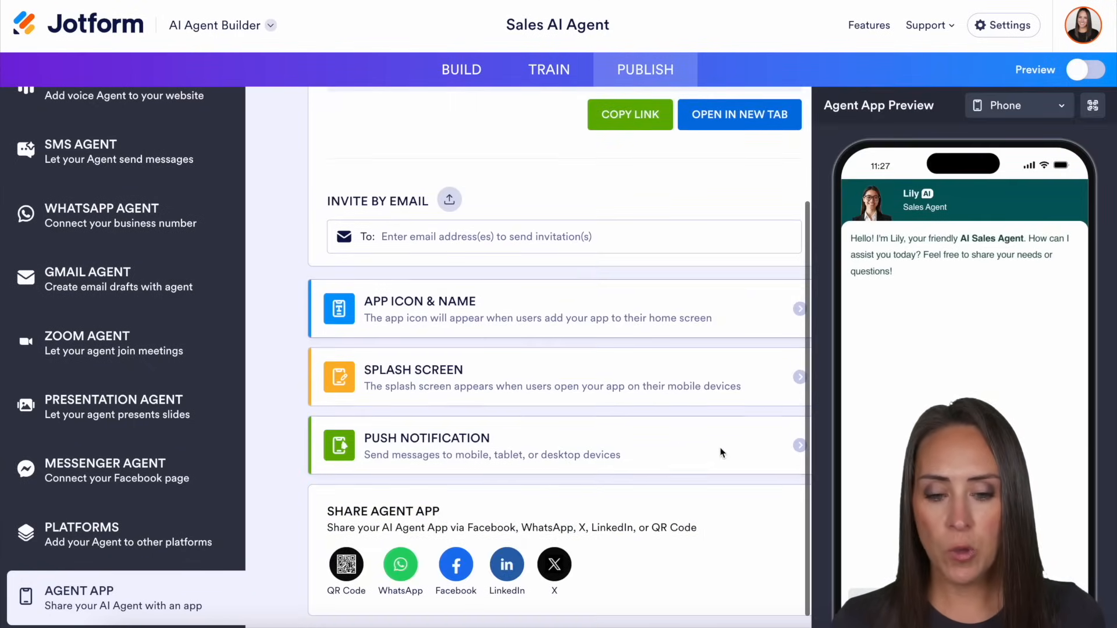
left_click(797, 382)
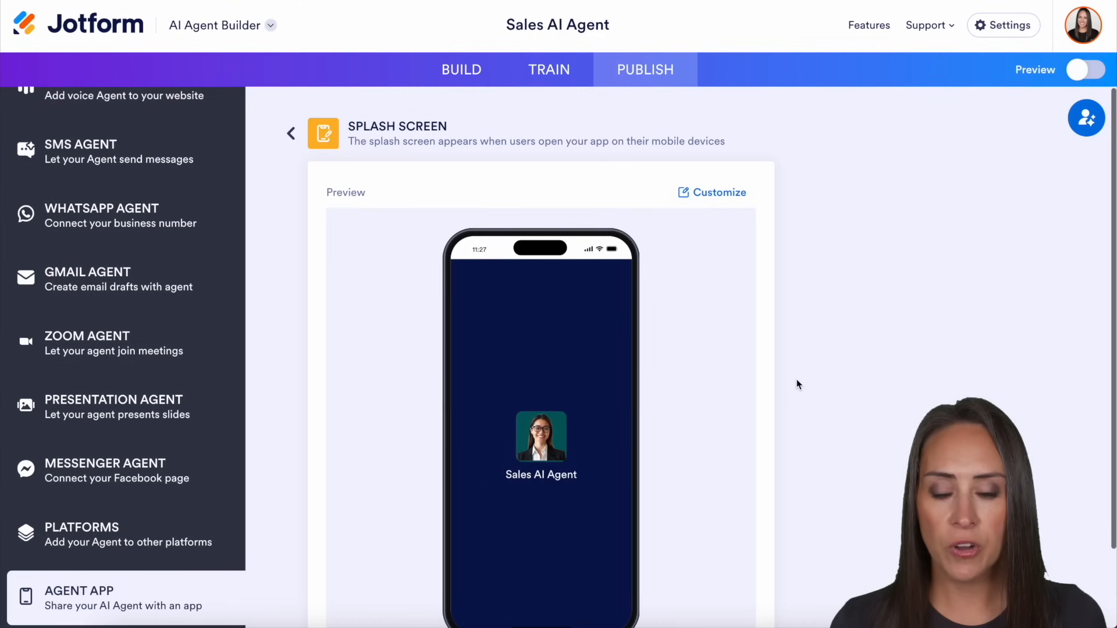
Enable push notifications for the agent app
left_click(293, 136)
scroll(756, 442, "down", 3)
left_click(798, 446)
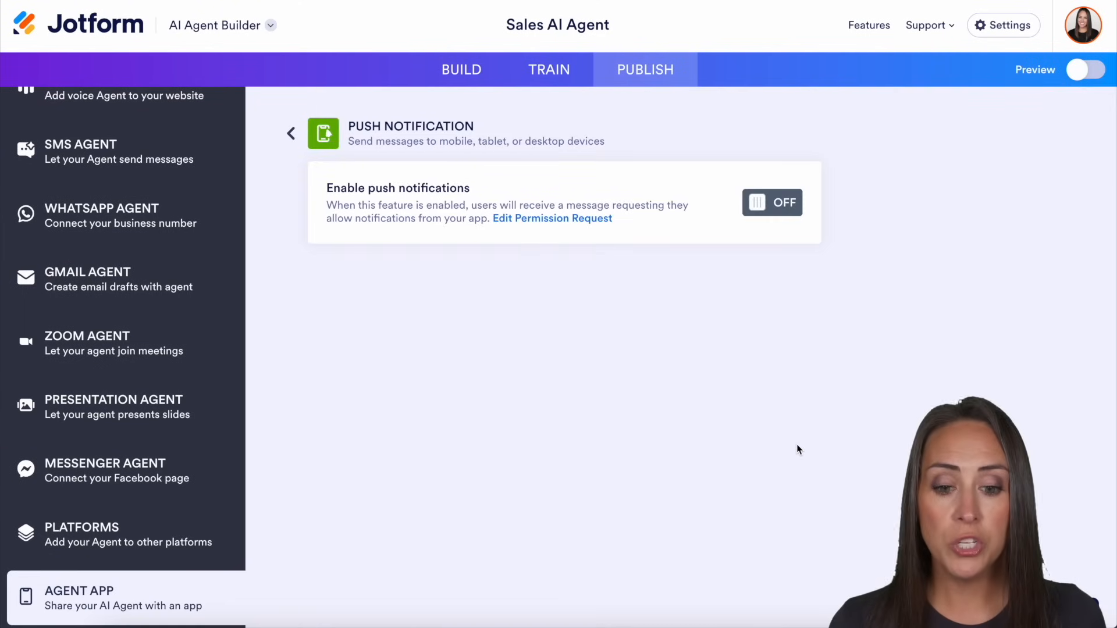
left_click(780, 205)
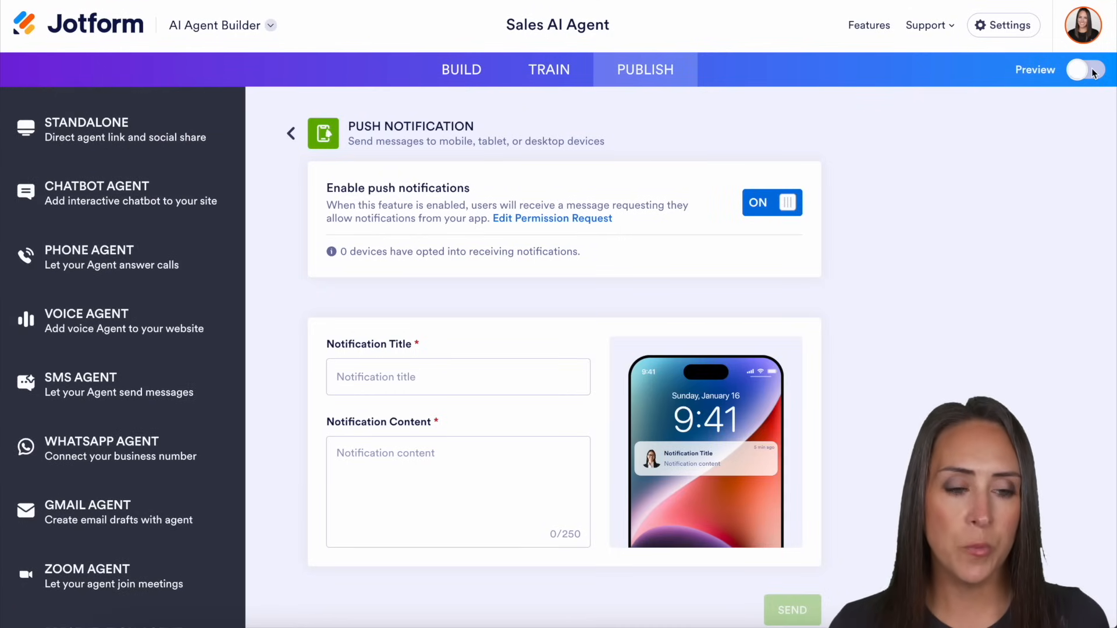
Preview the agent, choose to provide customer feedback, and rate friendliness, knowledge and quickness as Very satisfied
left_click(1093, 71)
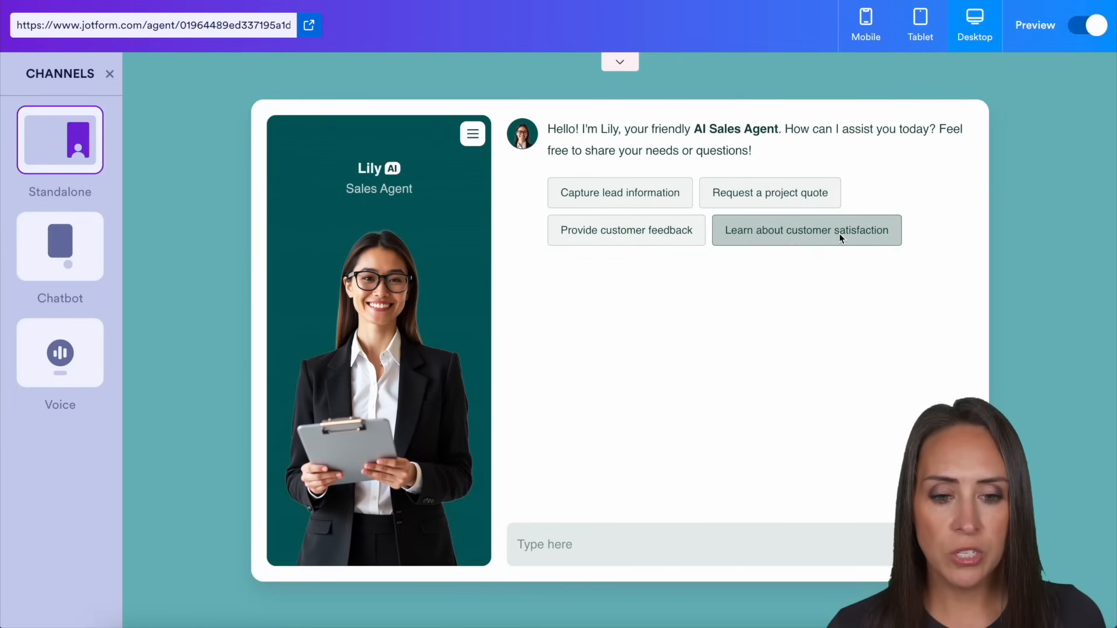
left_click(644, 236)
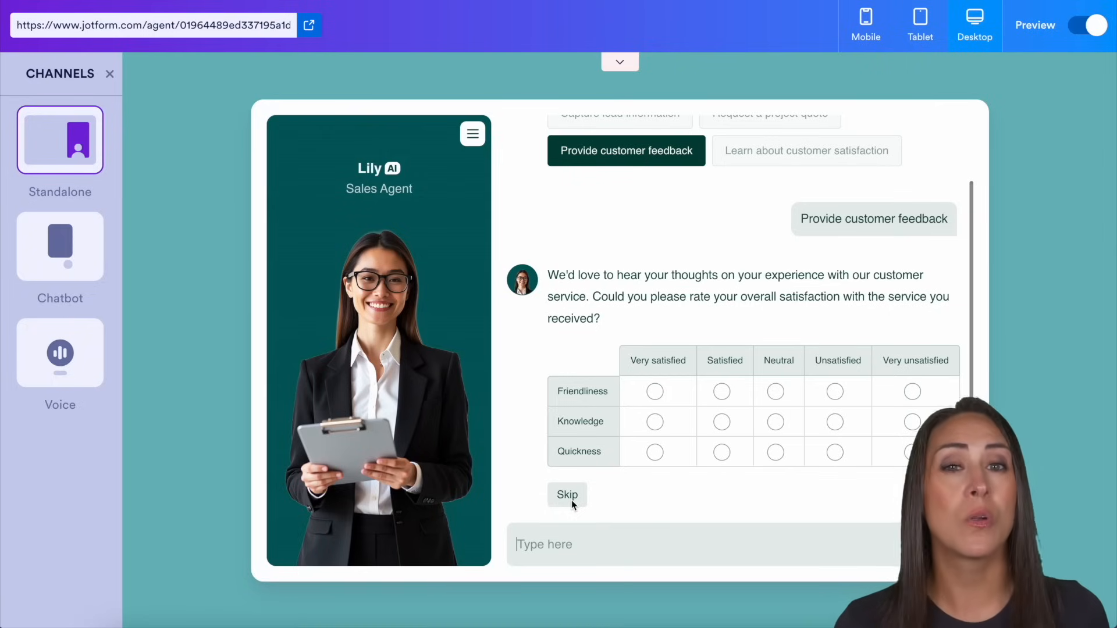
left_click(654, 391)
left_click(654, 423)
left_click(655, 452)
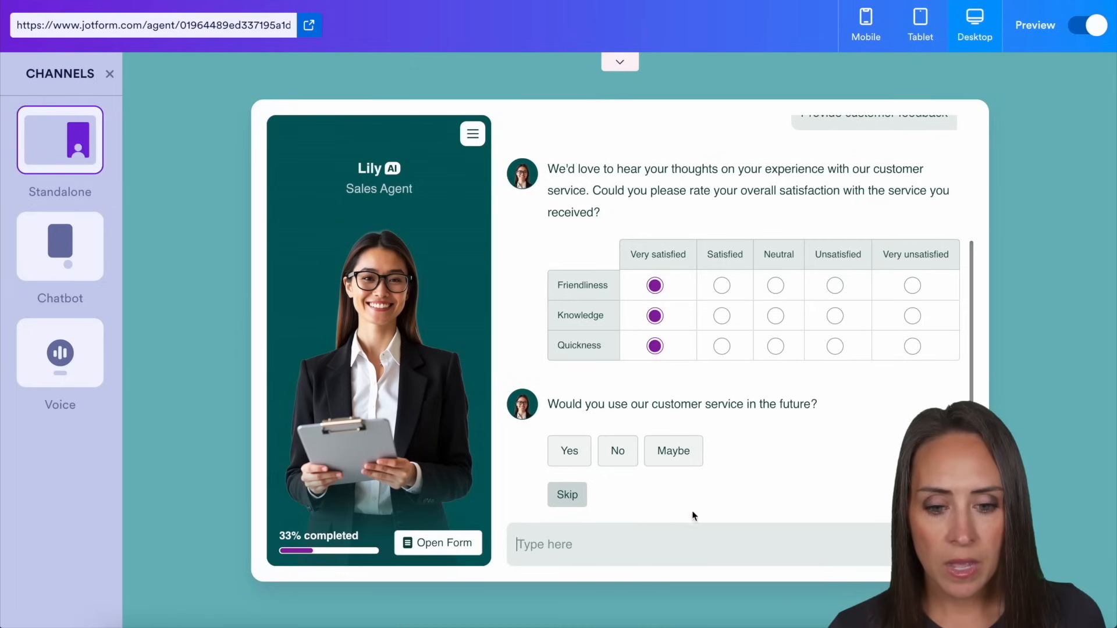
Answer Yes to using the customer service in the future and send "I was very pleased" as the improvement feedback
left_click(578, 449)
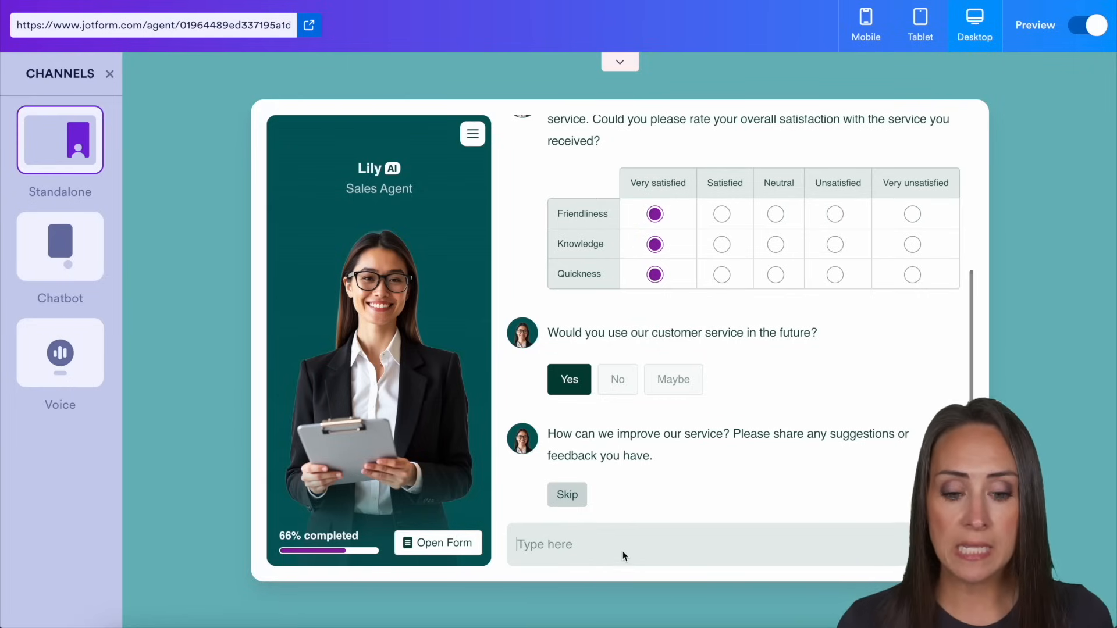
type("I was very pleased")
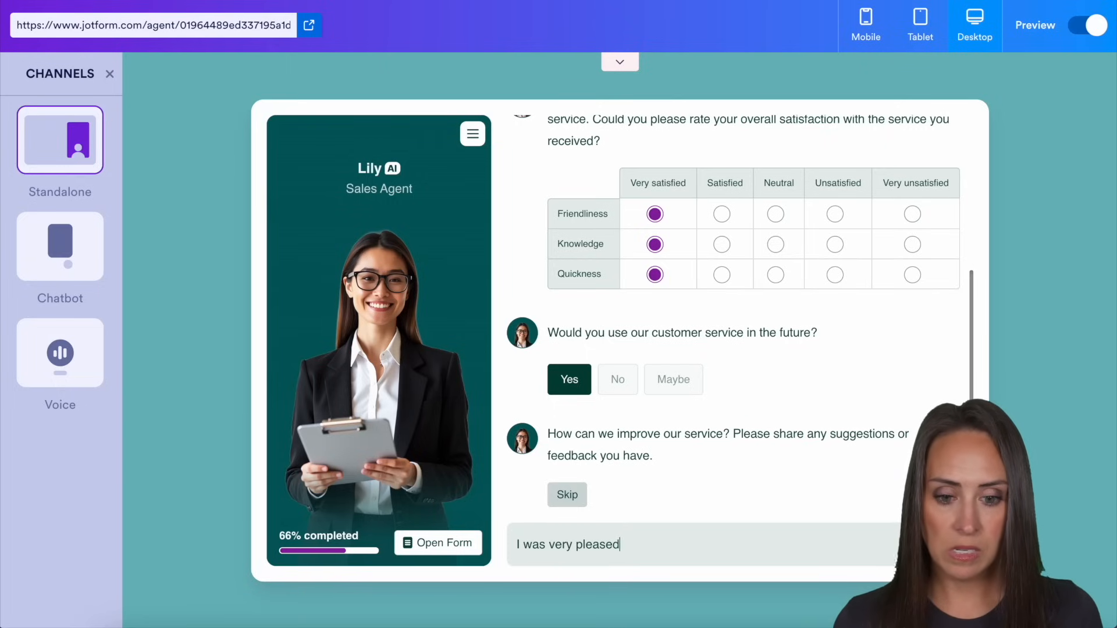
key("Return")
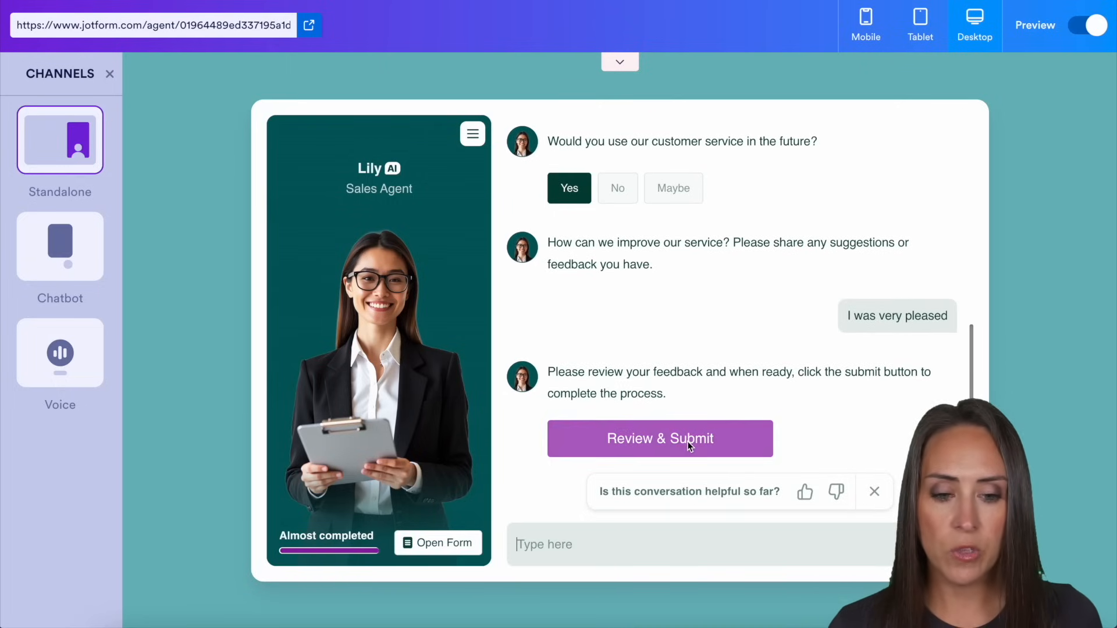
Review and submit the survey answers, and exit the agent preview
left_click(685, 439)
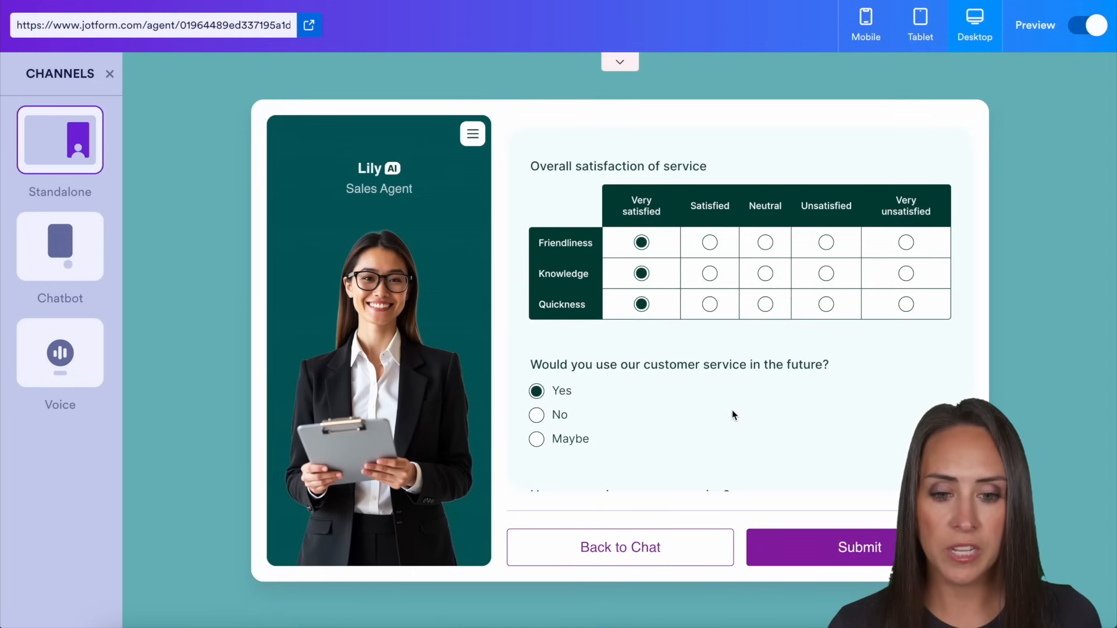
scroll(735, 413, "down", 3)
left_click(876, 542)
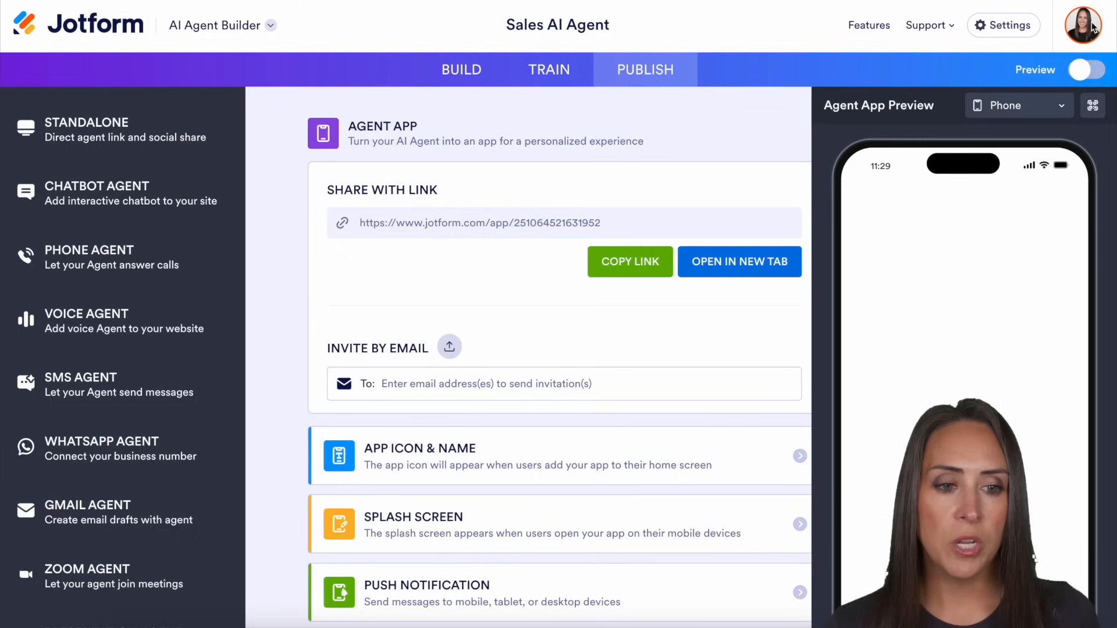
left_click(1086, 25)
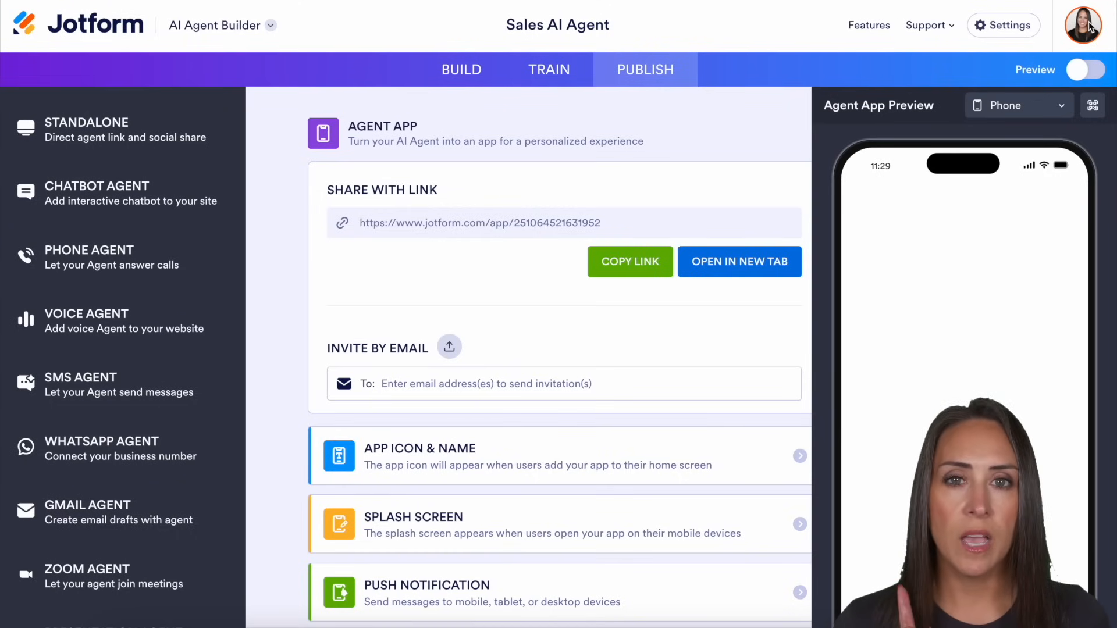
Open the Inbox for the Customer Satisfaction Survey Form
left_click(230, 28)
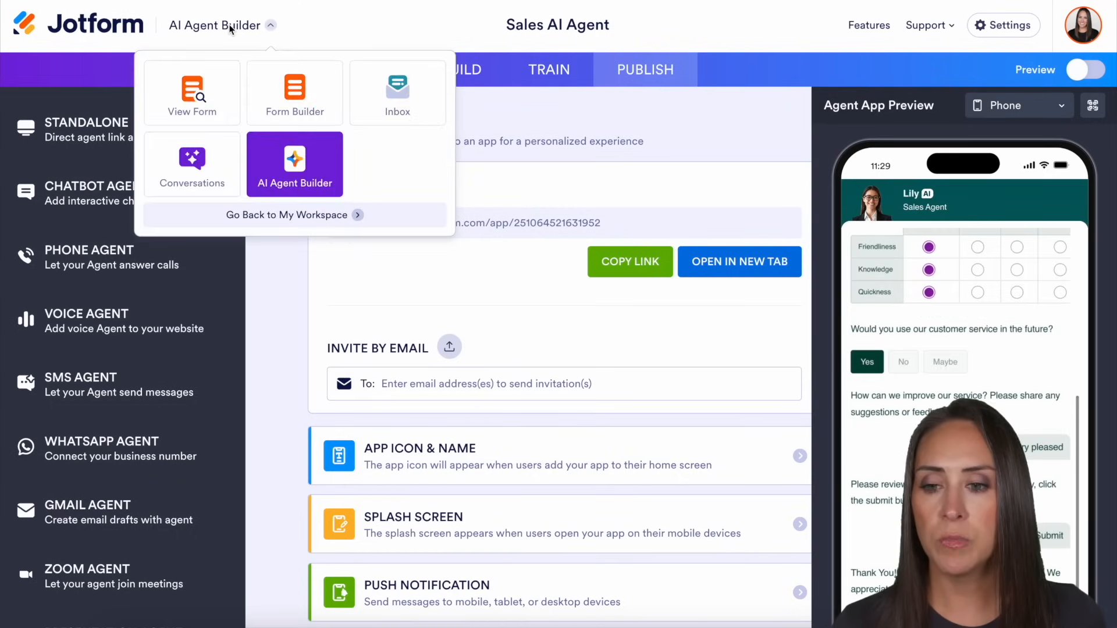
left_click(392, 100)
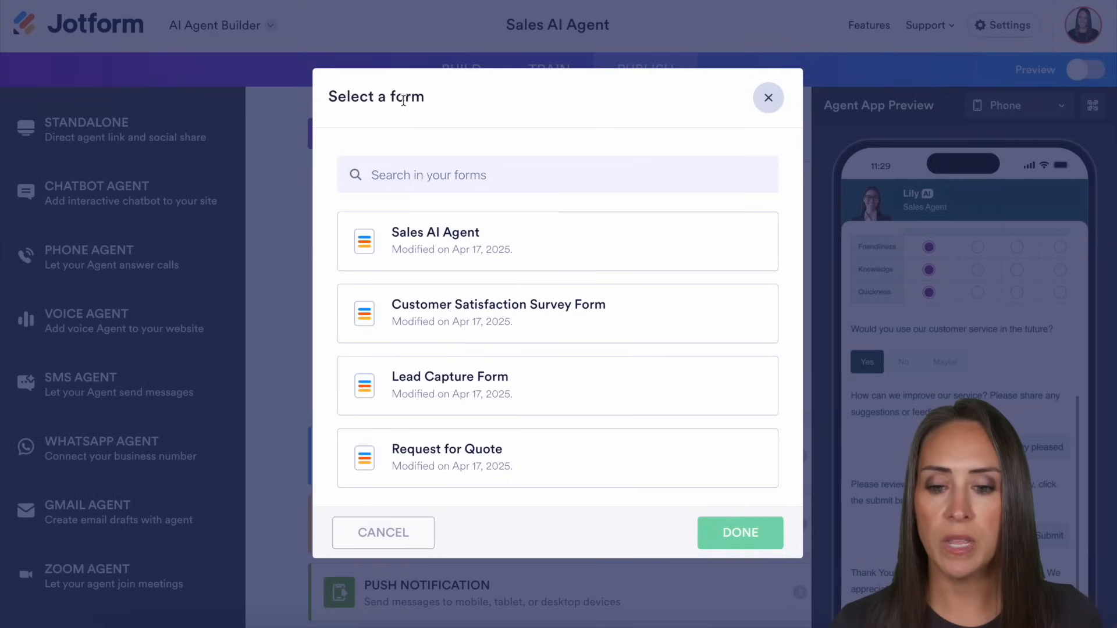
left_click(641, 326)
left_click(740, 533)
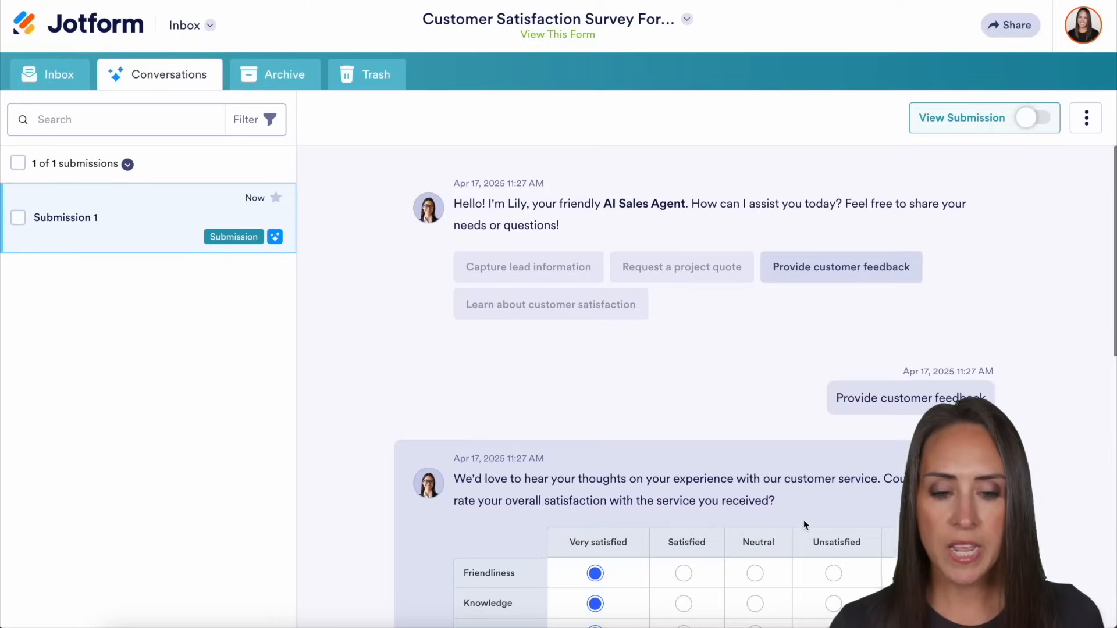
Read through the agent's conversation for the survey submission and show the submission details beside it
scroll(738, 376, "down", 5)
scroll(744, 377, "down", 5)
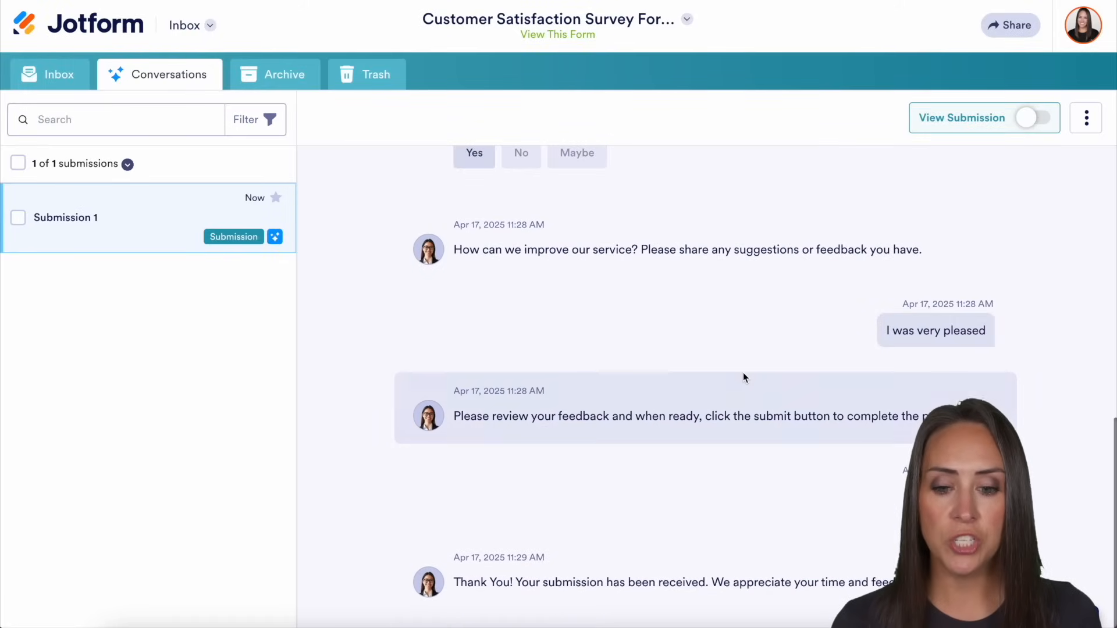
scroll(741, 378, "up", 10)
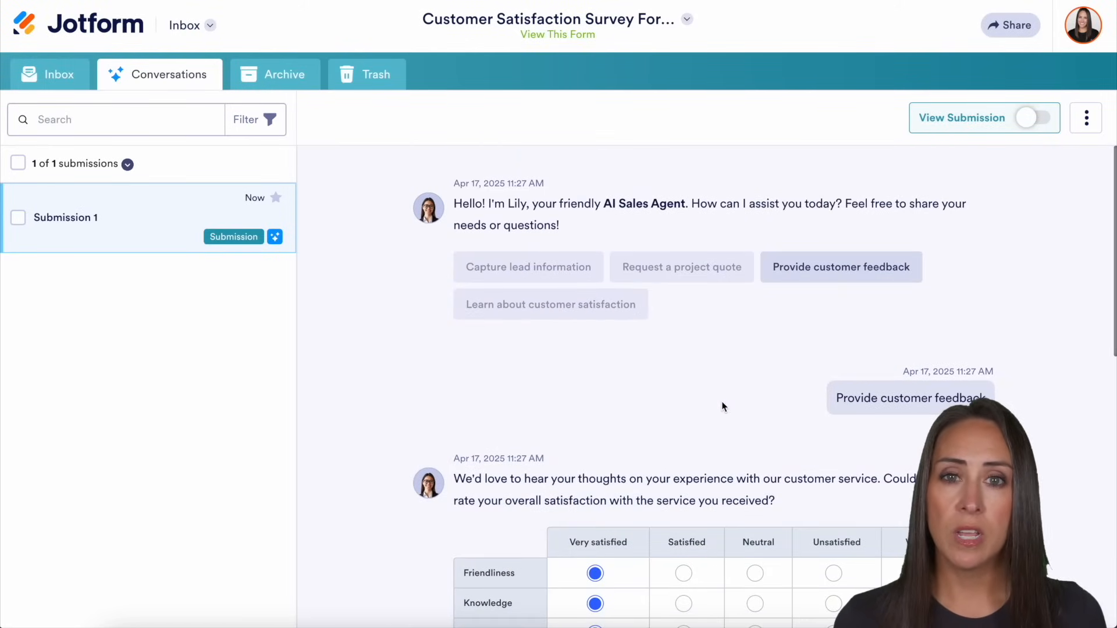
left_click(1025, 118)
scroll(989, 327, "down", 1)
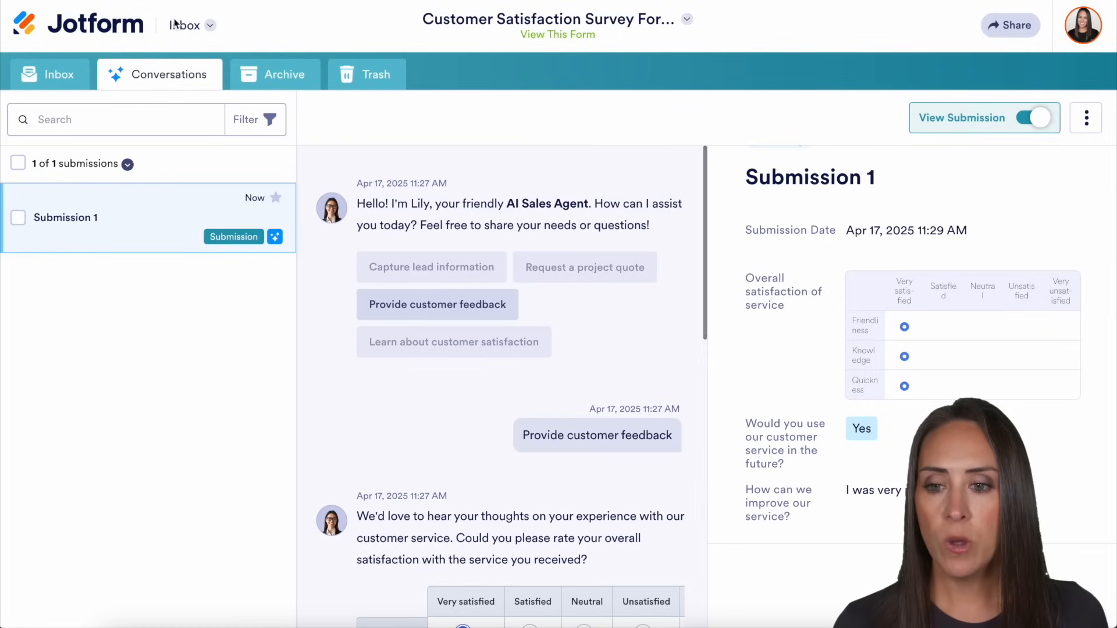
Switch to Jotform Tables for the survey form and view the full submission entry
left_click(197, 25)
left_click(195, 160)
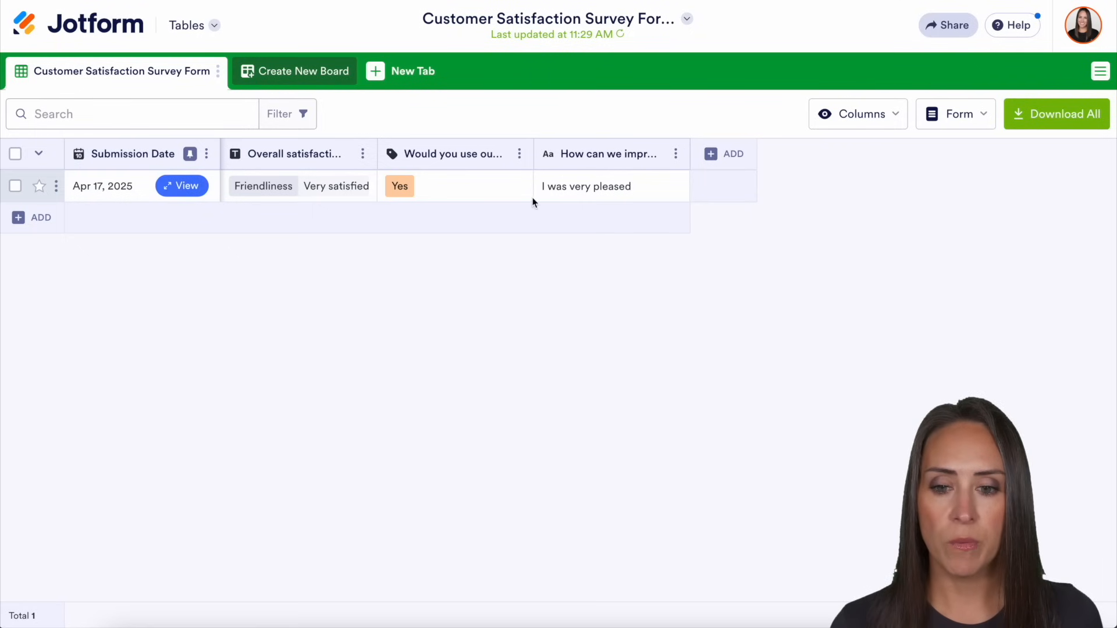
left_click(184, 191)
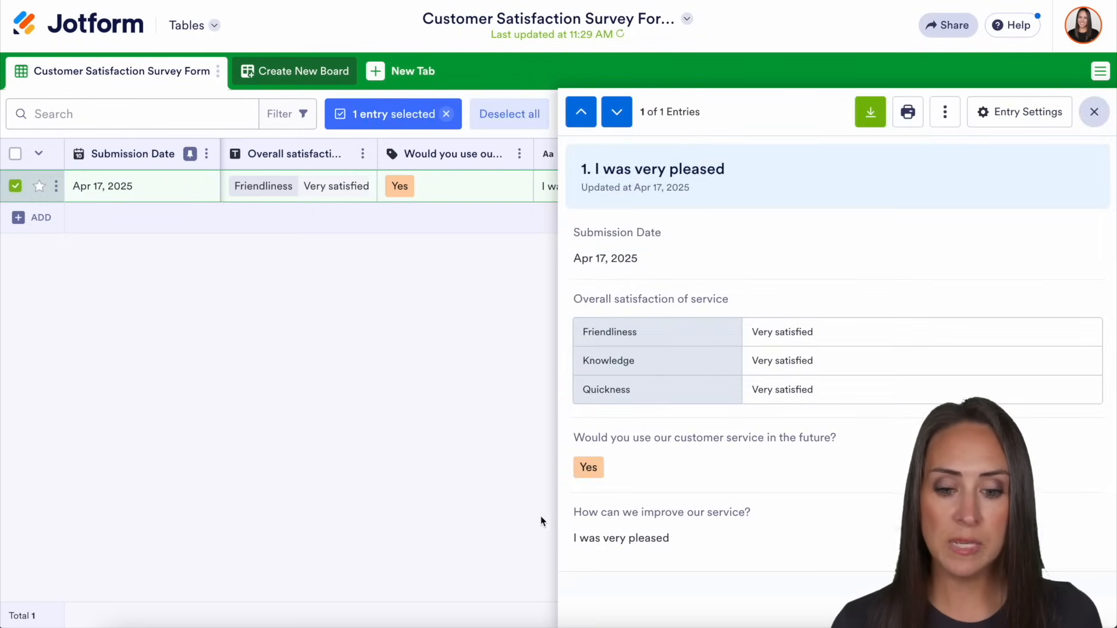